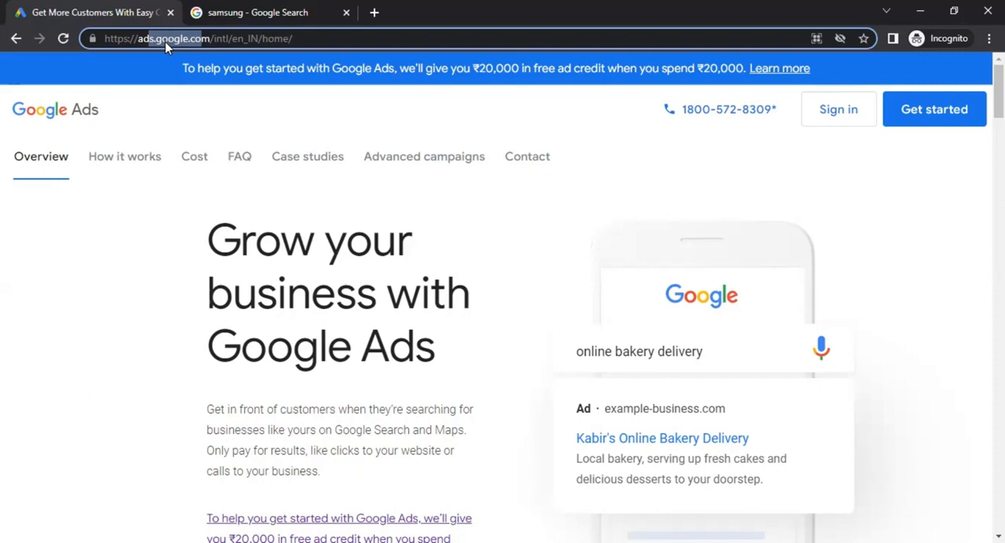
Examine the sponsored listings in the Google search results for samsung
{"action": "key", "text": "alt+Tab"}
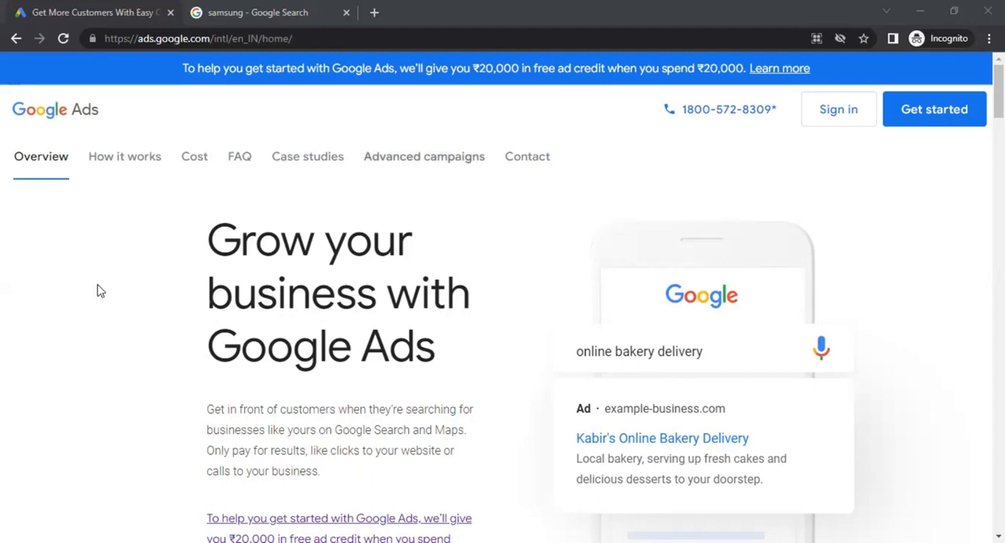
{"action": "left_click", "coordinate": [262, 13]}
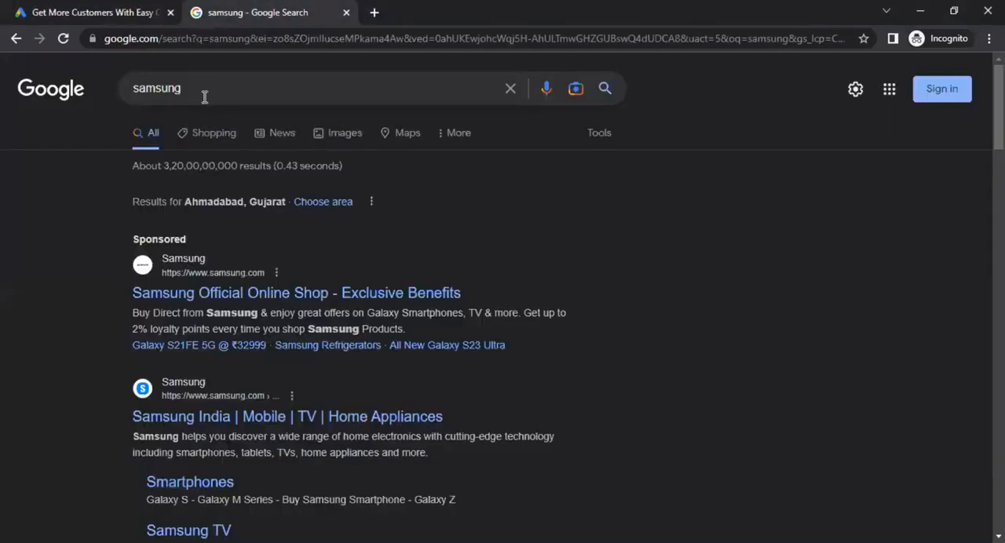
{"action": "left_click_drag", "start_coordinate": [202, 95], "coordinate": [140, 92]}
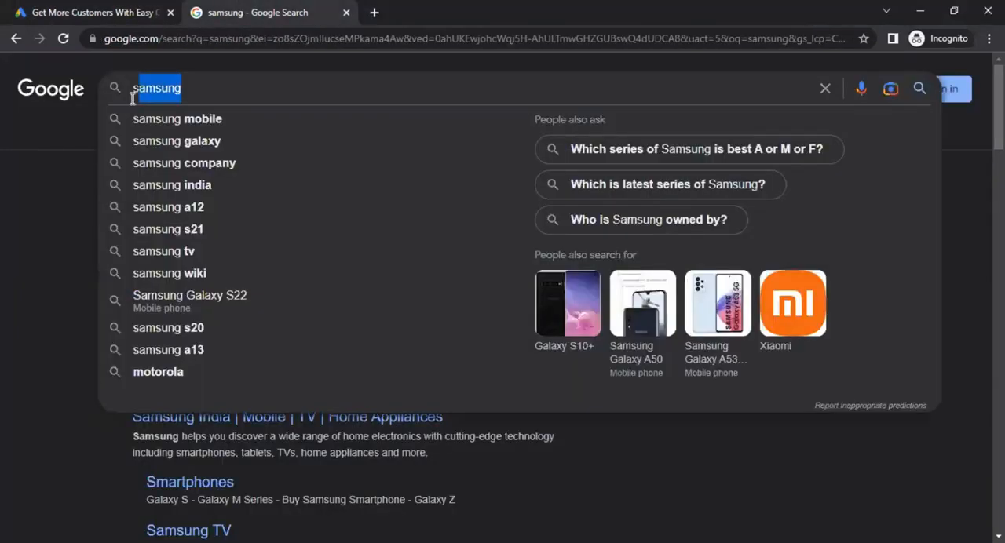
{"action": "left_click", "coordinate": [46, 199]}
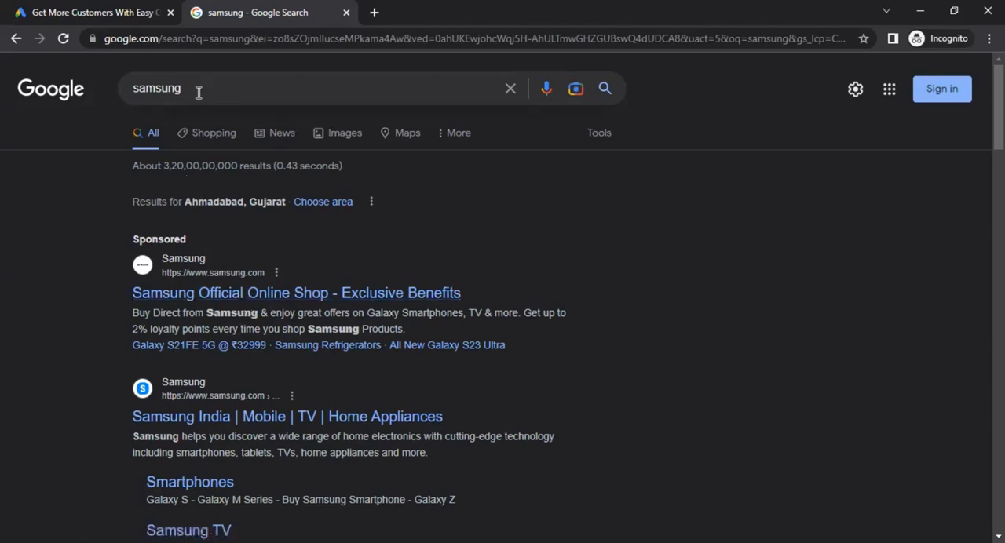
{"action": "left_click_drag", "start_coordinate": [198, 92], "coordinate": [89, 88]}
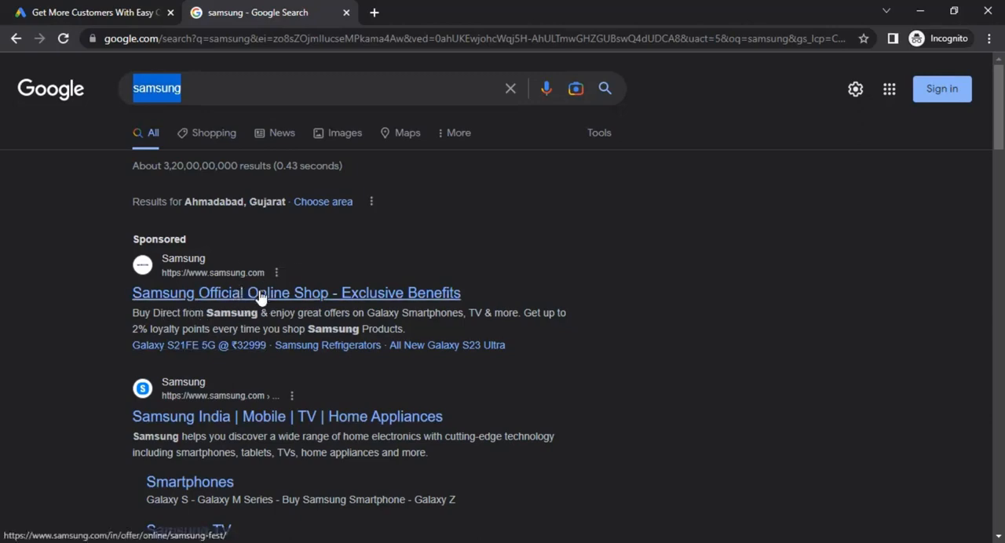
Return to the Google Ads home page, get started, and submit the account's e-mail address for sign-in
{"action": "left_click", "coordinate": [105, 6]}
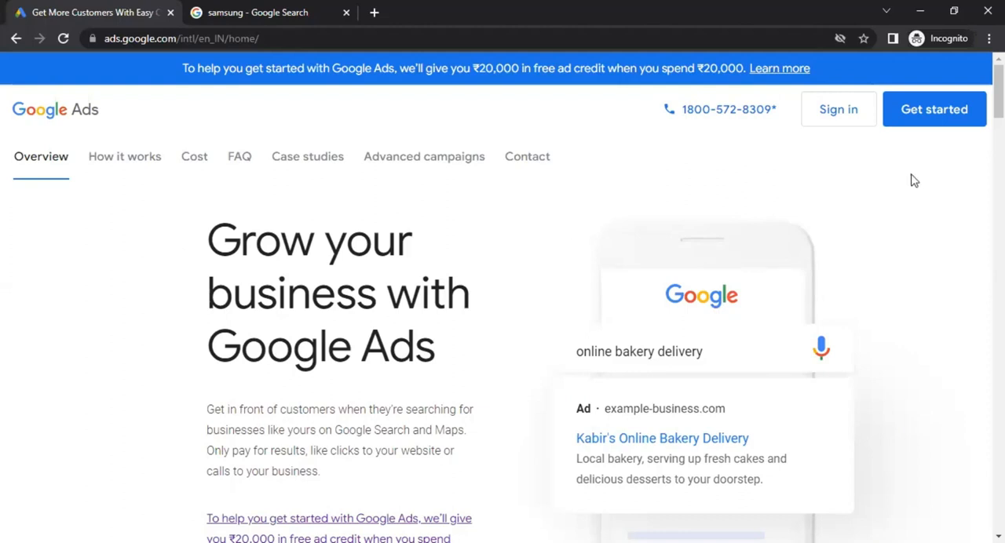
{"action": "left_click", "coordinate": [936, 123]}
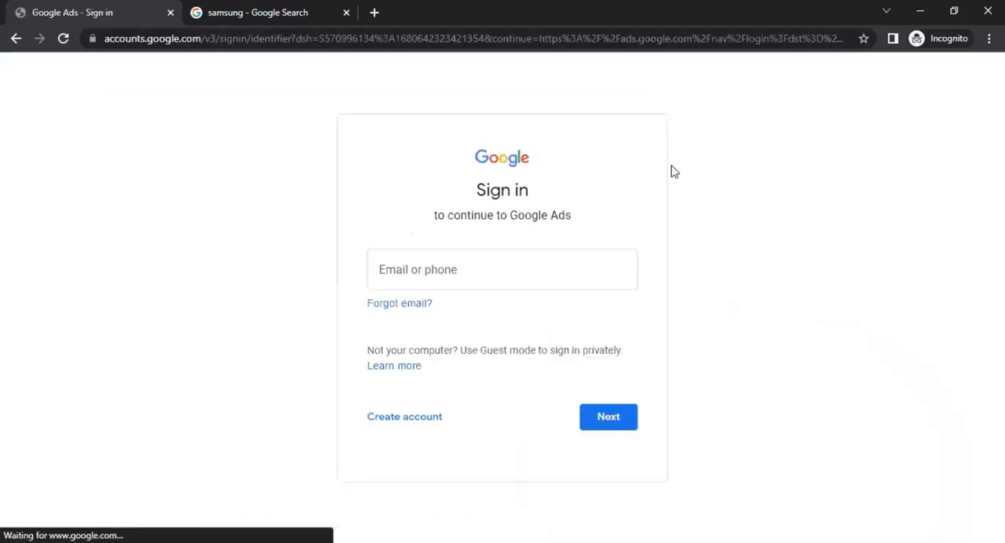
{"action": "left_click", "coordinate": [442, 270]}
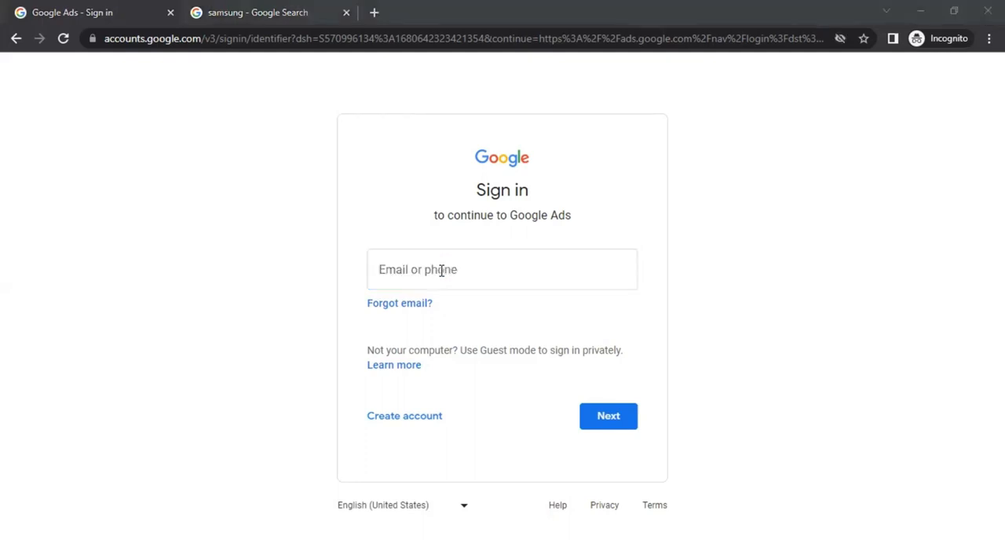
{"action": "key", "text": "ctrl+v"}
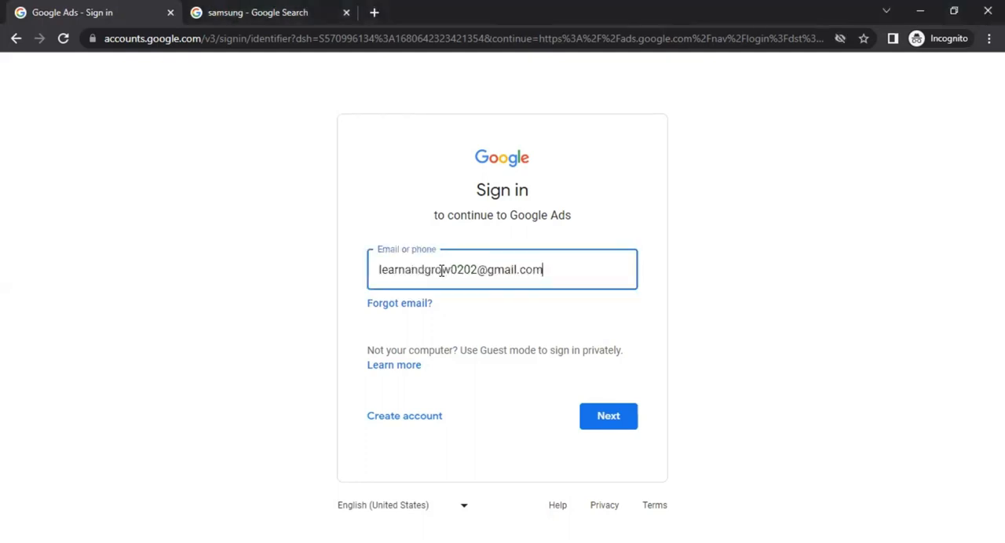
{"action": "left_click", "coordinate": [626, 416]}
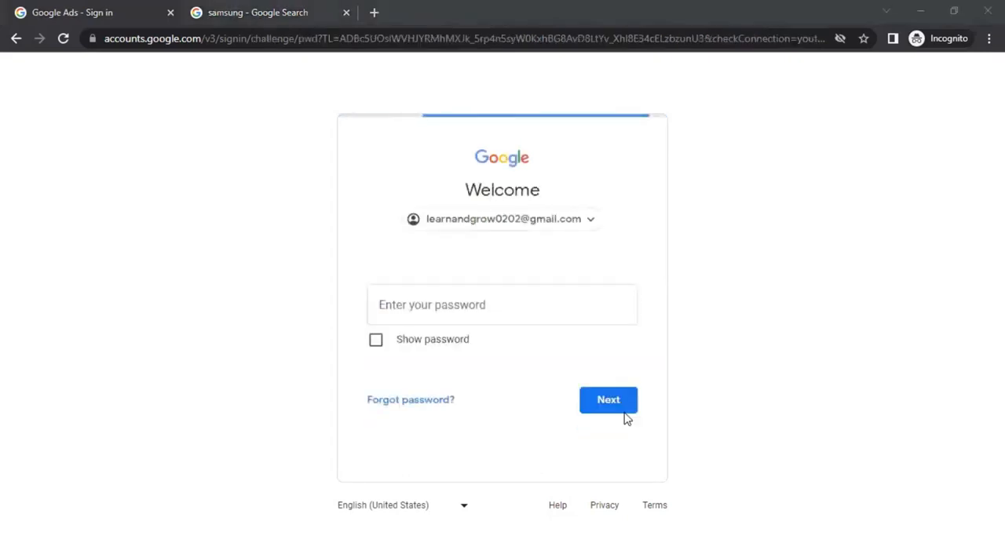
Sign in with the account password and decline the optional address, profile picture and tips suggestions
{"action": "left_click", "coordinate": [468, 317]}
{"action": "key", "text": "ctrl+v"}
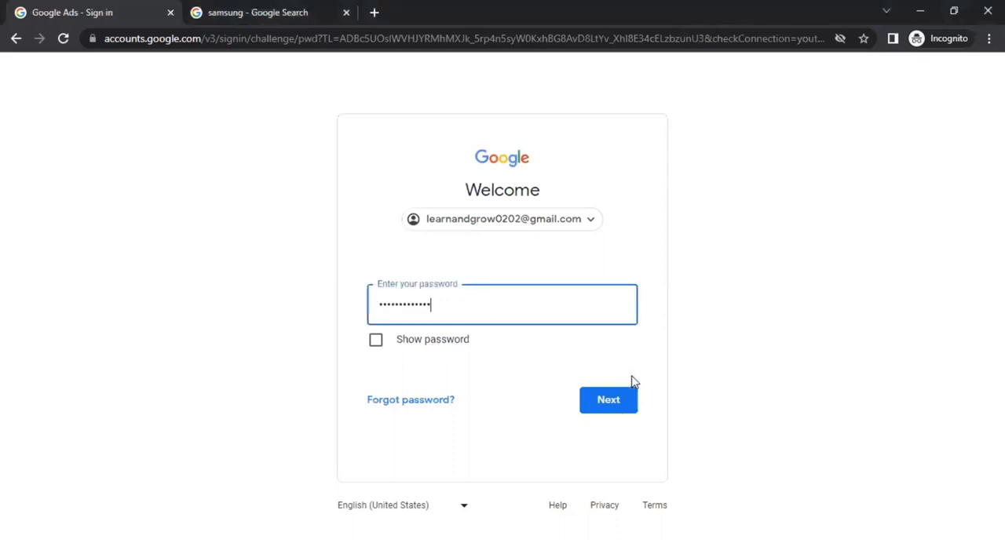
{"action": "left_click", "coordinate": [609, 401]}
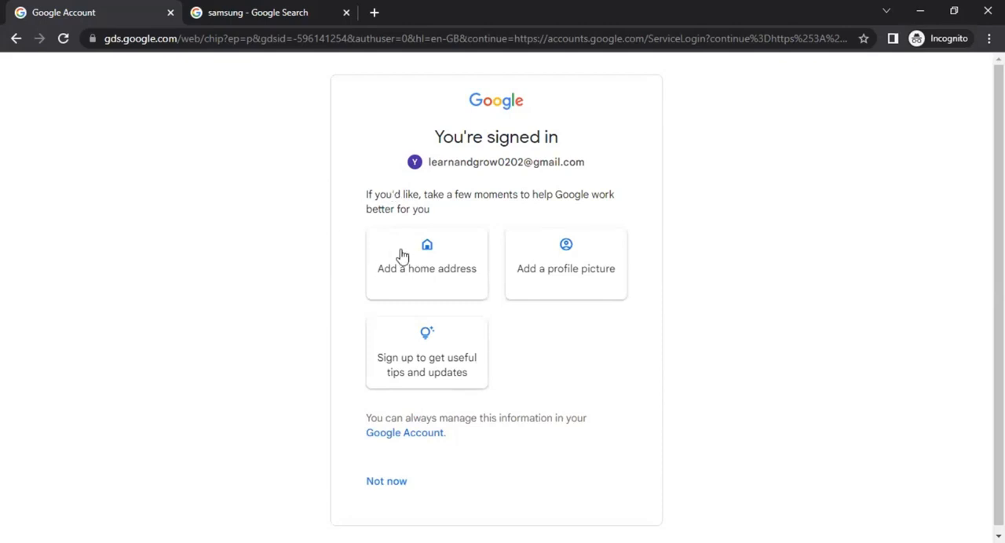
{"action": "scroll", "coordinate": [372, 269], "scroll_direction": "down", "scroll_amount": 1}
{"action": "left_click", "coordinate": [393, 479]}
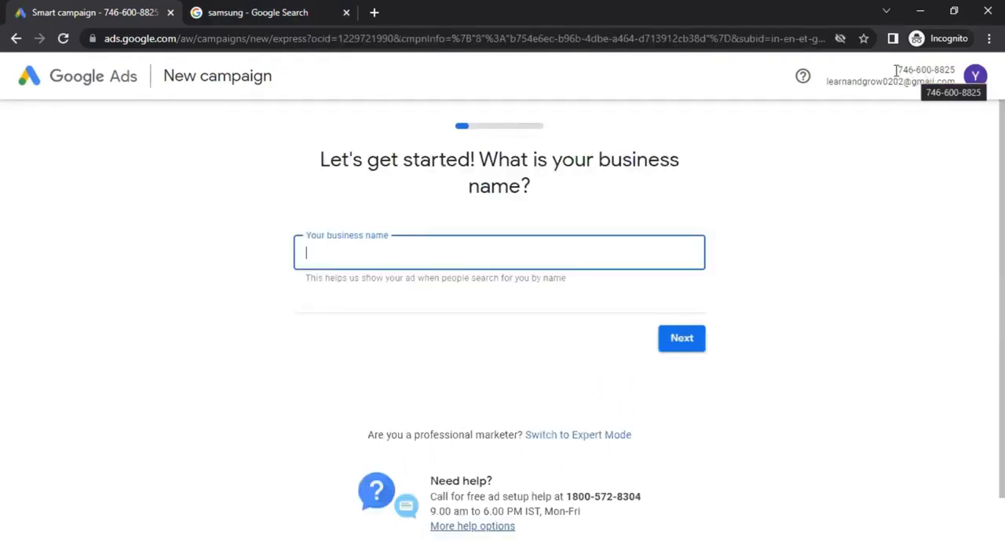
Set the new campaign's business name to "Test 1" and continue
{"action": "left_click_drag", "start_coordinate": [897, 70], "coordinate": [957, 72]}
{"action": "left_click_drag", "start_coordinate": [843, 84], "coordinate": [961, 86]}
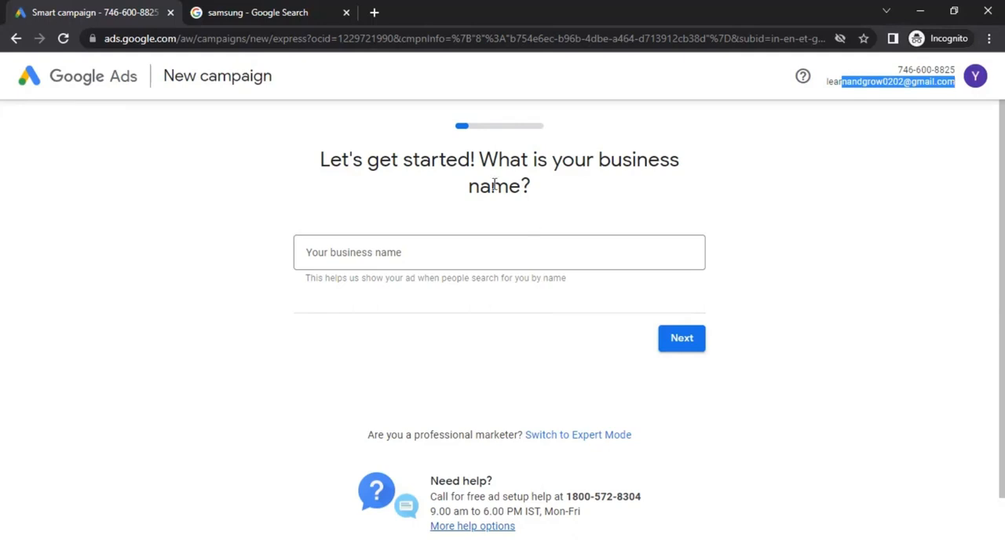
{"action": "left_click", "coordinate": [204, 76]}
{"action": "left_click_drag", "start_coordinate": [204, 76], "coordinate": [275, 82]}
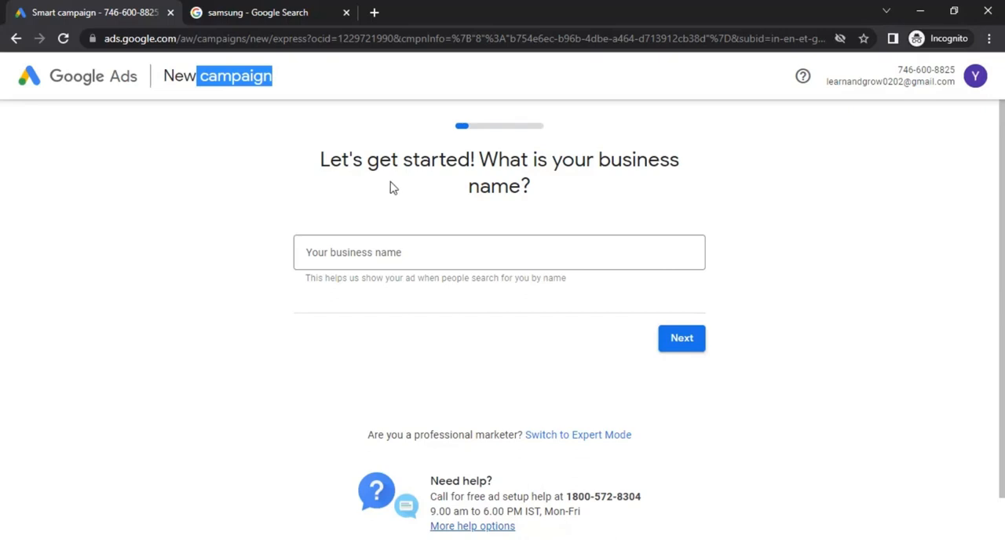
{"action": "left_click", "coordinate": [379, 265]}
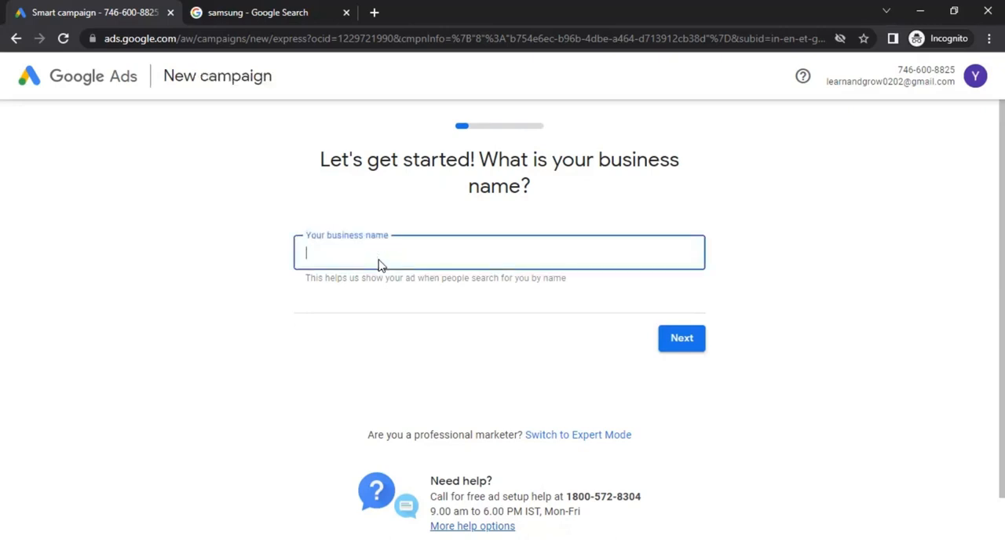
{"action": "type", "text": "Test 1"}
{"action": "left_click", "coordinate": [679, 339]}
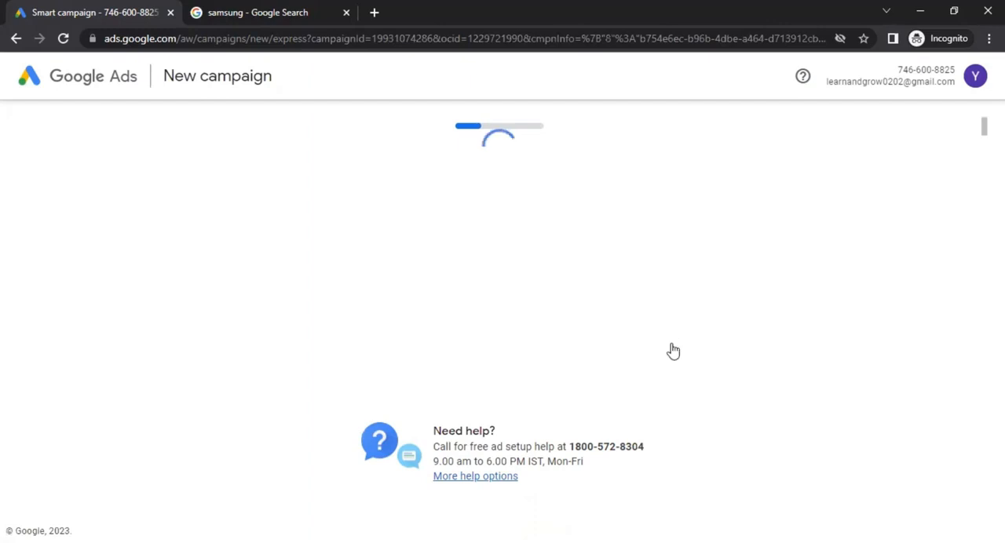
{"action": "left_click_drag", "start_coordinate": [336, 155], "coordinate": [695, 161]}
{"action": "left_click", "coordinate": [512, 160]}
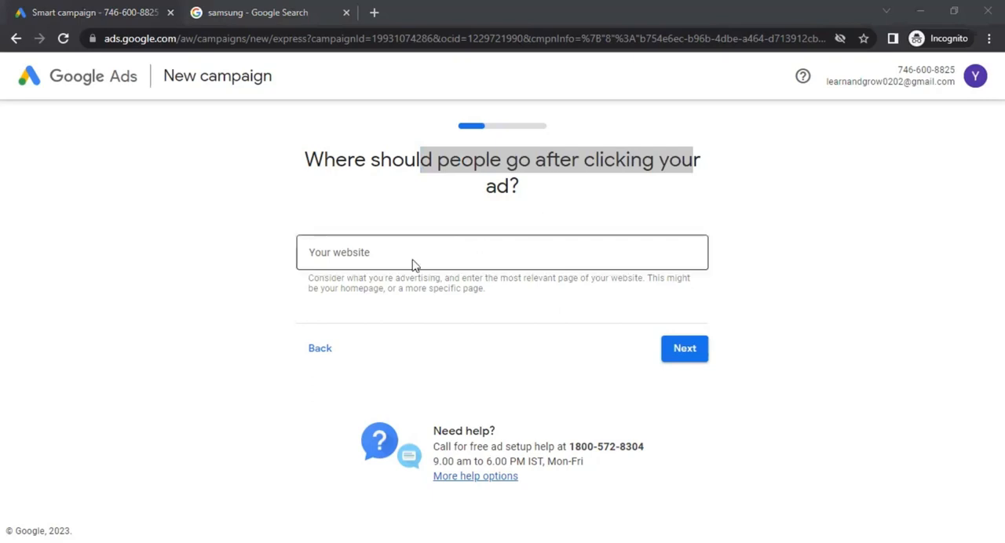
{"action": "left_click", "coordinate": [401, 261]}
{"action": "type", "text": "https://fmc13.vercel.app/"}
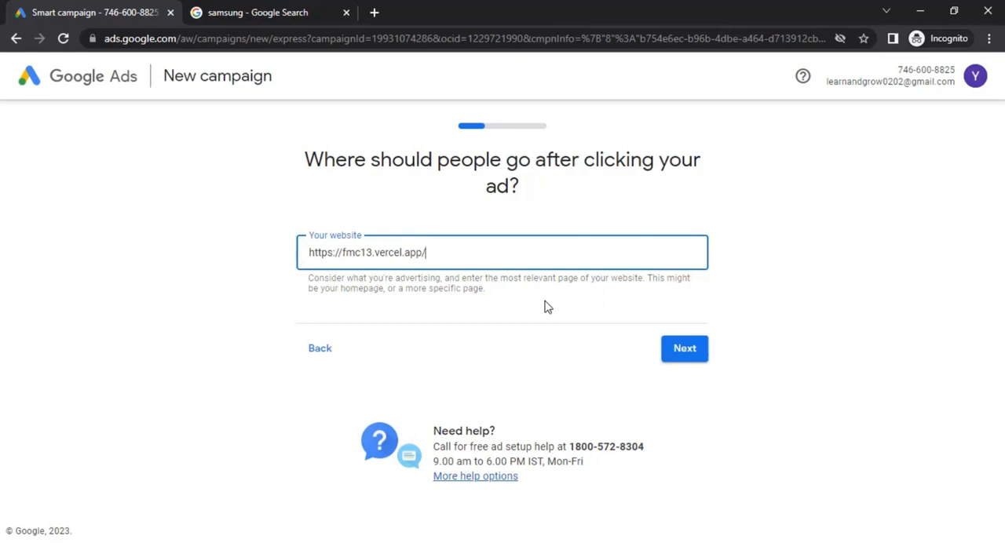
{"action": "left_click", "coordinate": [699, 355]}
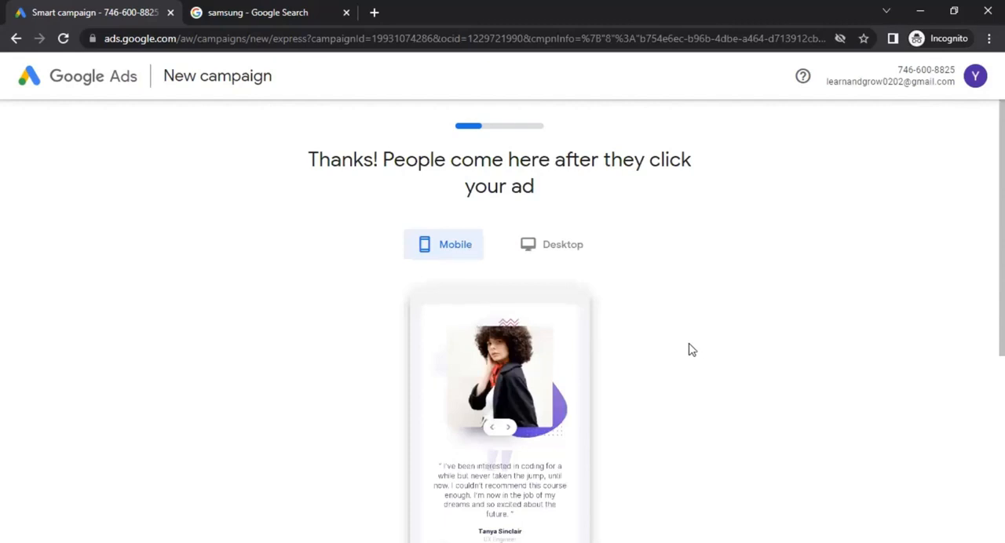
Preview the landing page in the Desktop and Mobile views, and continue to the advertising goal
{"action": "left_click", "coordinate": [569, 239]}
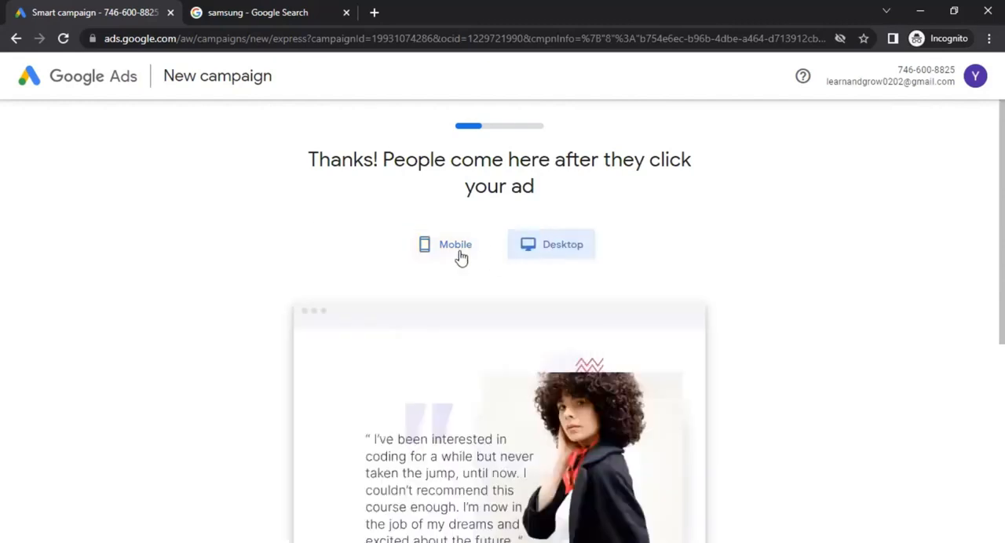
{"action": "left_click", "coordinate": [452, 249]}
{"action": "scroll", "coordinate": [597, 266], "scroll_direction": "down", "scroll_amount": 1}
{"action": "scroll", "coordinate": [598, 266], "scroll_direction": "down", "scroll_amount": 3}
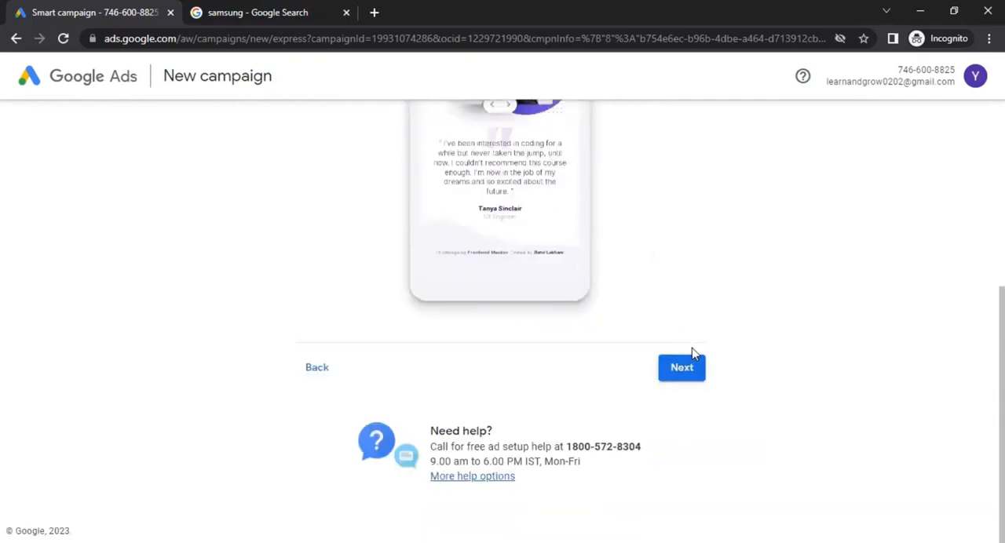
{"action": "left_click", "coordinate": [682, 369]}
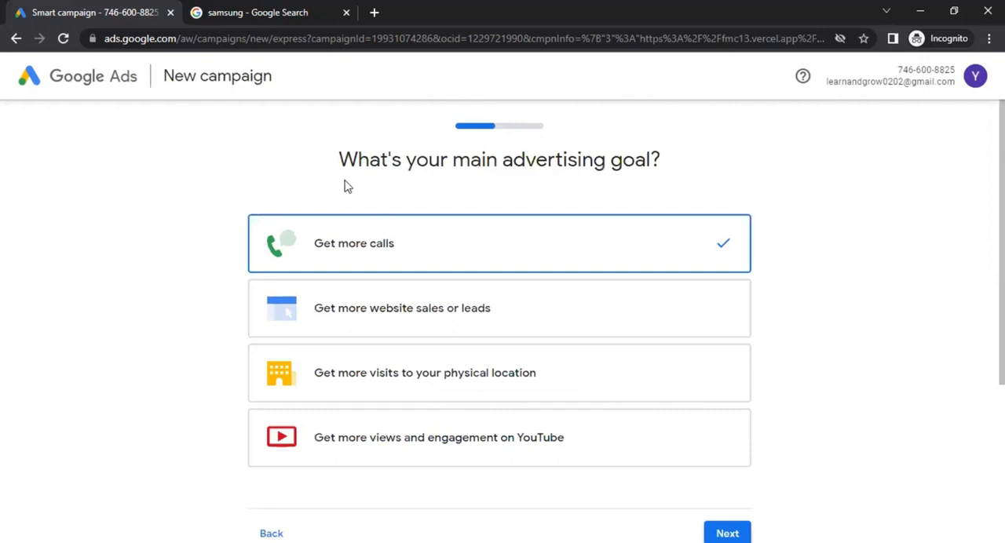
Choose "Get more website sales or leads" as the main advertising goal and continue
{"action": "left_click_drag", "start_coordinate": [356, 161], "coordinate": [664, 164]}
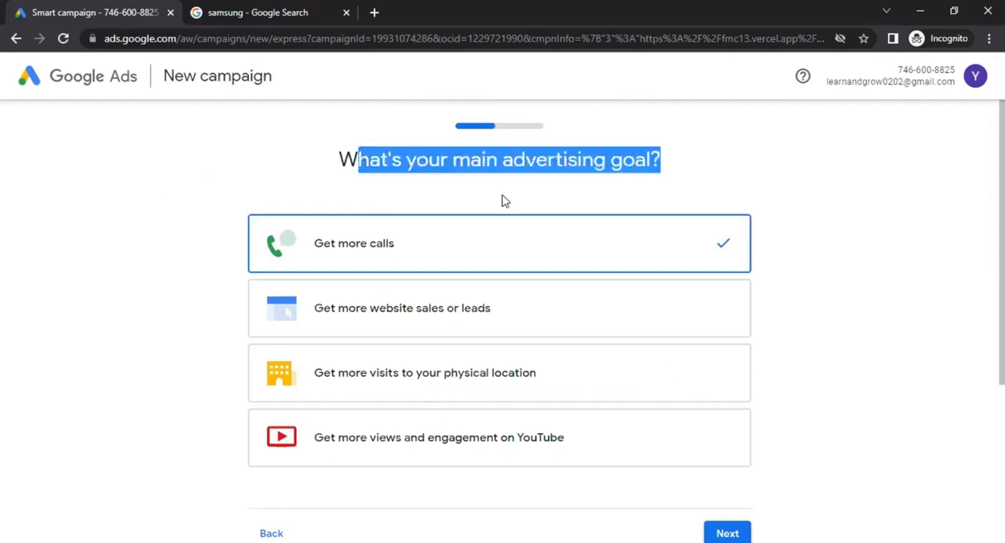
{"action": "scroll", "coordinate": [179, 263], "scroll_direction": "down", "scroll_amount": 1}
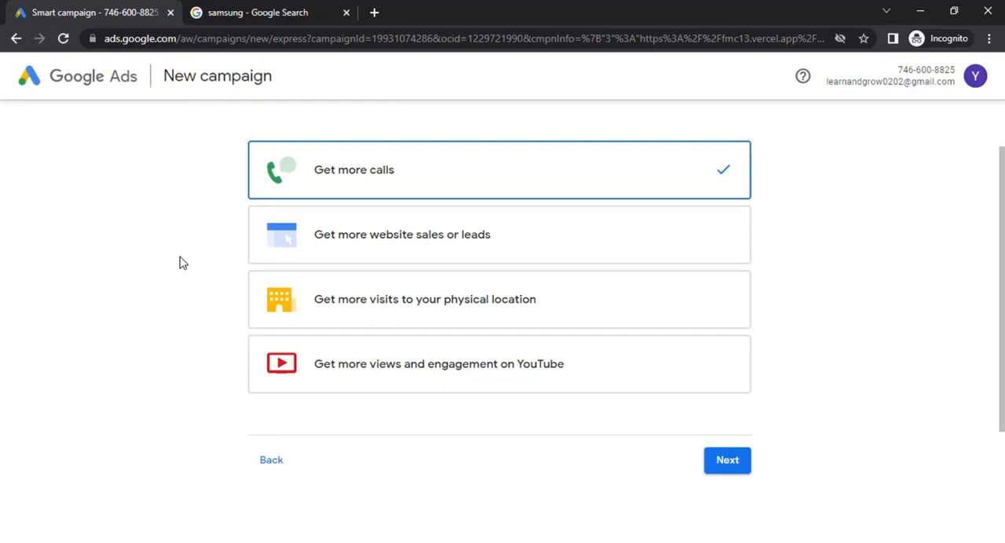
{"action": "left_click", "coordinate": [453, 243]}
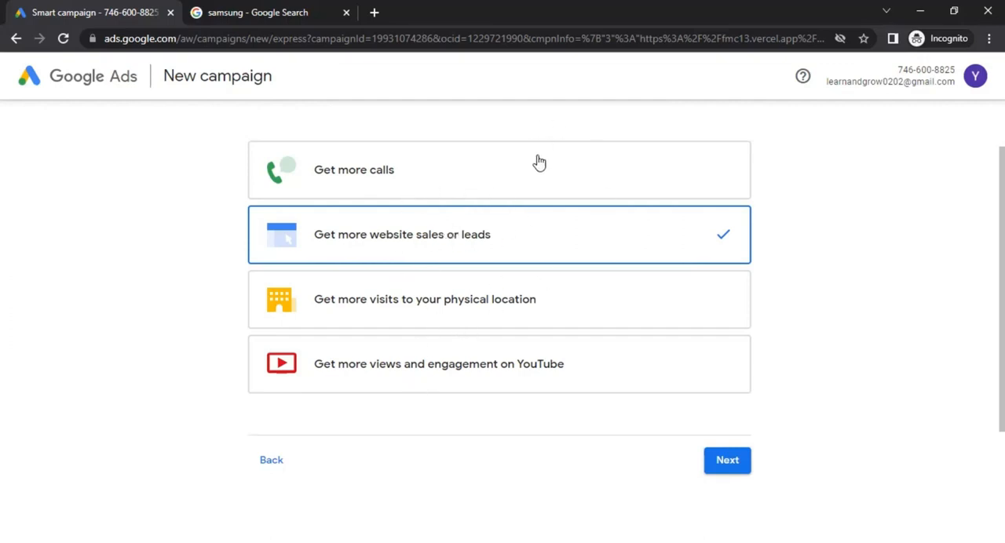
{"action": "left_click", "coordinate": [738, 462]}
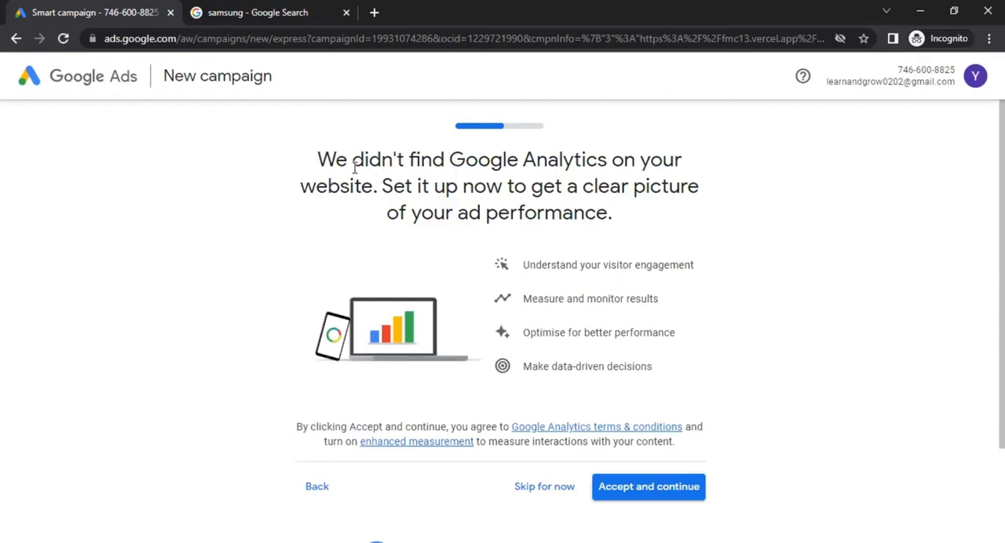
Review the Google Analytics setup offer, then skip it and confirm continuing without Google Analytics
{"action": "left_click_drag", "start_coordinate": [349, 161], "coordinate": [677, 157]}
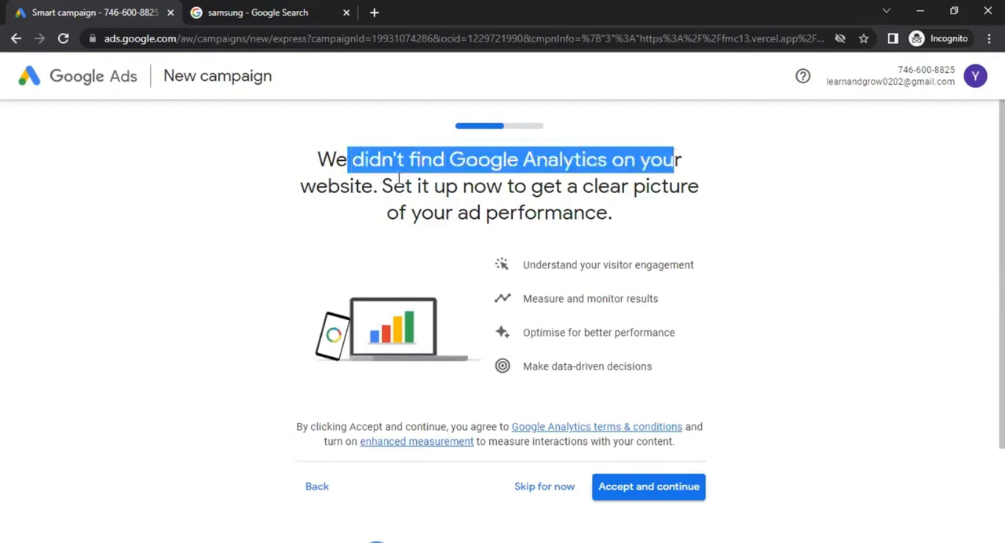
{"action": "left_click_drag", "start_coordinate": [382, 186], "coordinate": [611, 216]}
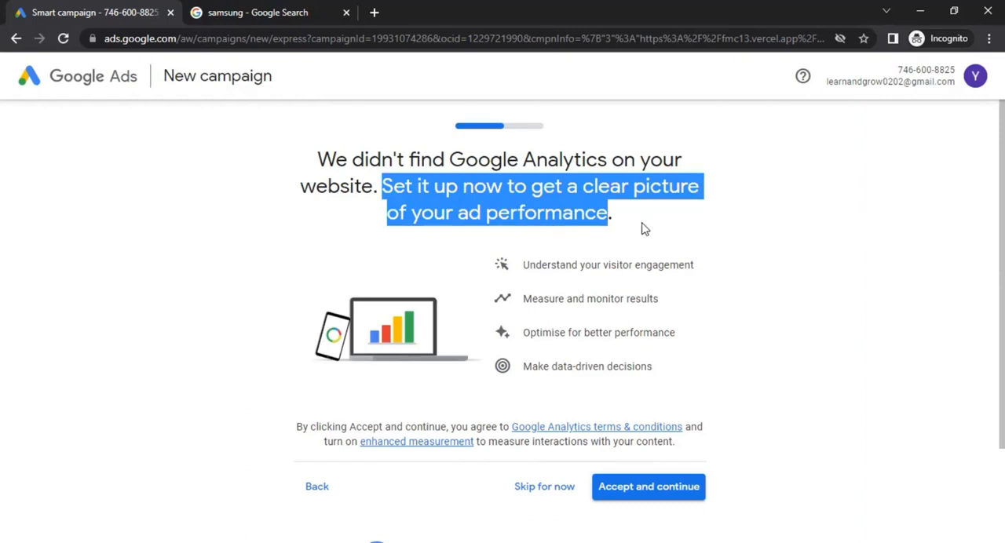
{"action": "scroll", "coordinate": [644, 227], "scroll_direction": "down", "scroll_amount": 2}
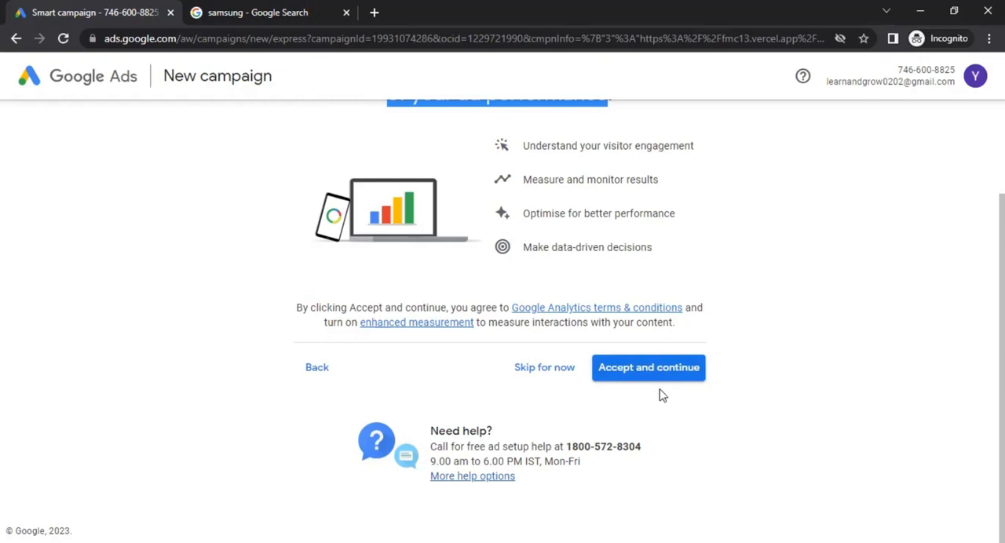
{"action": "scroll", "coordinate": [644, 396], "scroll_direction": "up", "scroll_amount": 2}
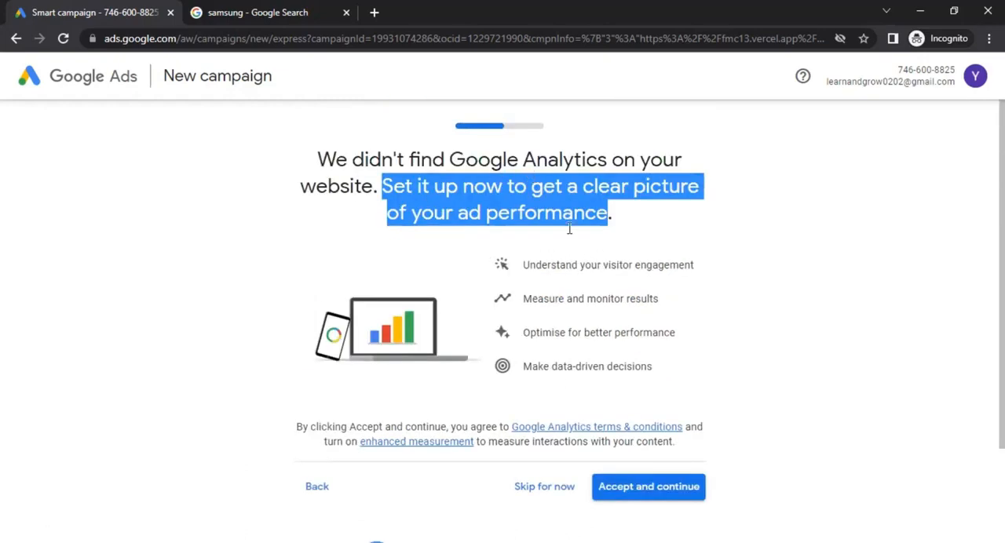
{"action": "scroll", "coordinate": [581, 252], "scroll_direction": "down", "scroll_amount": 2}
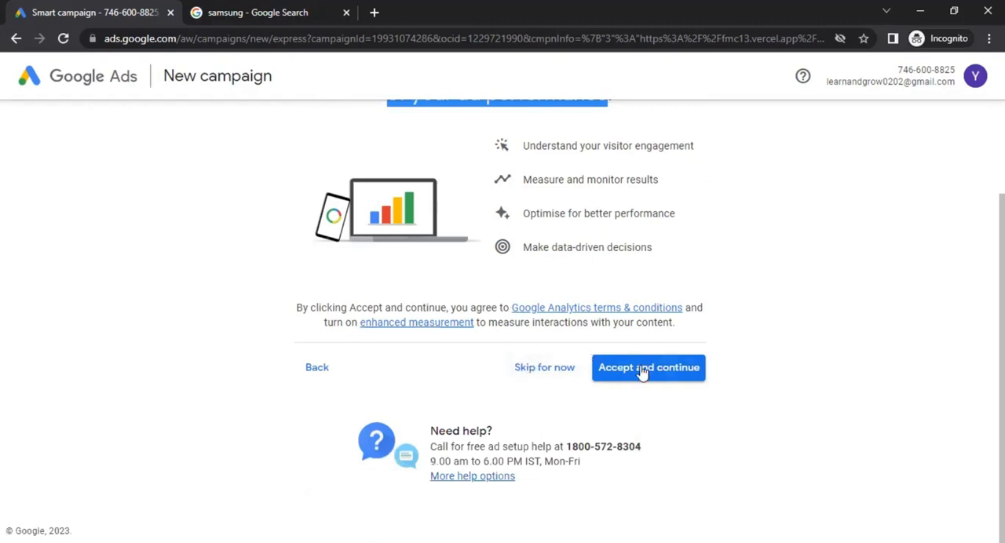
{"action": "scroll", "coordinate": [448, 332], "scroll_direction": "up", "scroll_amount": 2}
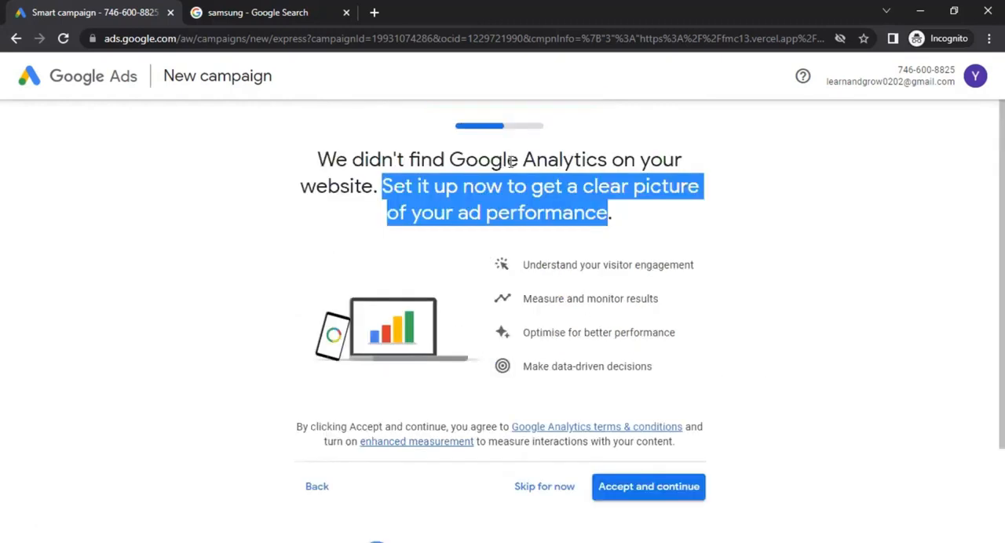
{"action": "left_click_drag", "start_coordinate": [509, 161], "coordinate": [586, 174]}
{"action": "scroll", "coordinate": [582, 196], "scroll_direction": "down", "scroll_amount": 2}
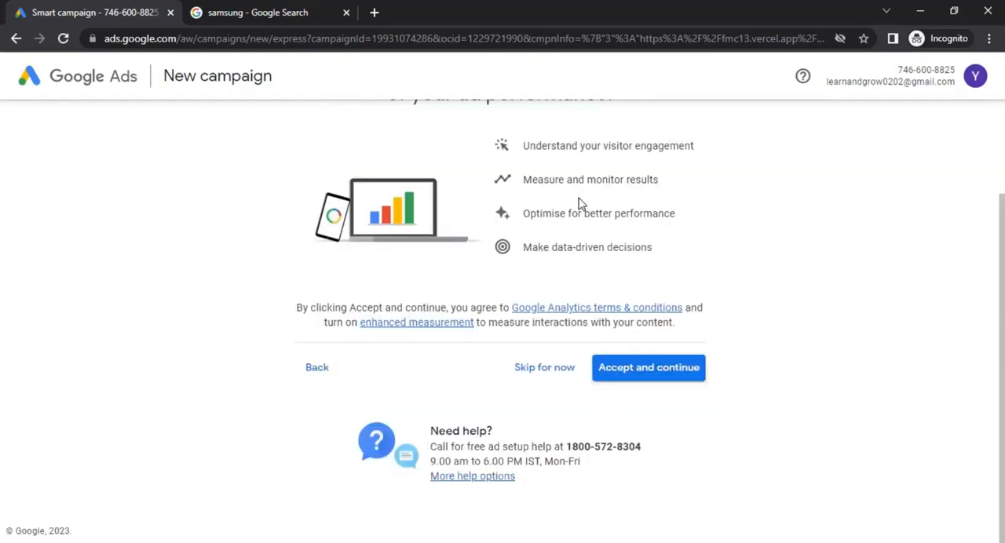
{"action": "left_click", "coordinate": [546, 371]}
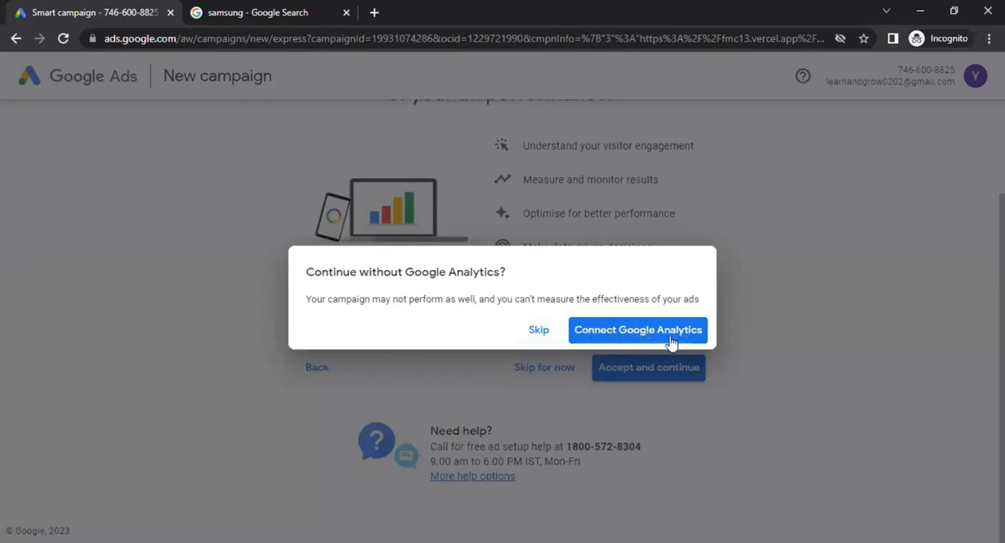
{"action": "left_click", "coordinate": [537, 333]}
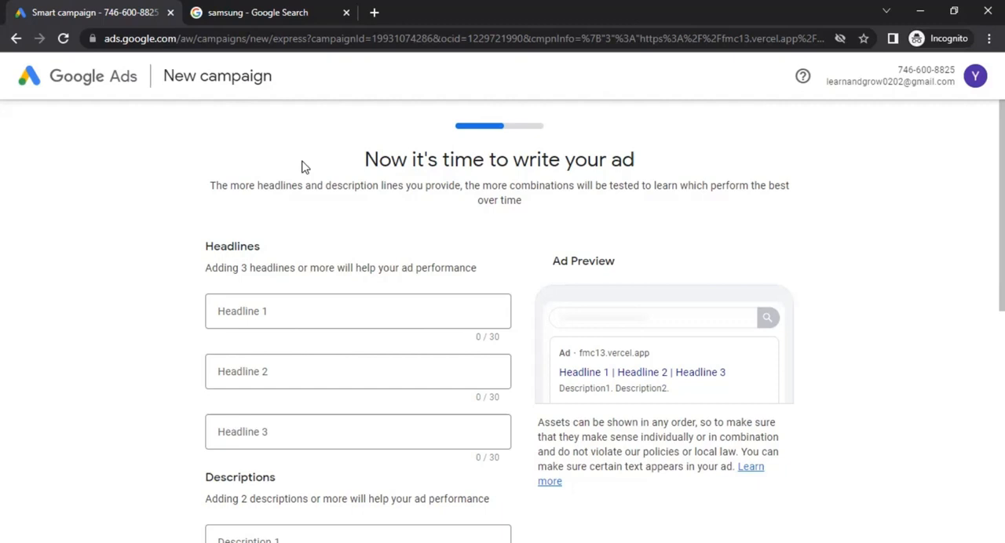
Check the sponsored results in the samsung search tab for reference and enter "Test 1" as Headline 1 of the ad
{"action": "scroll", "coordinate": [235, 201], "scroll_direction": "down", "scroll_amount": 1}
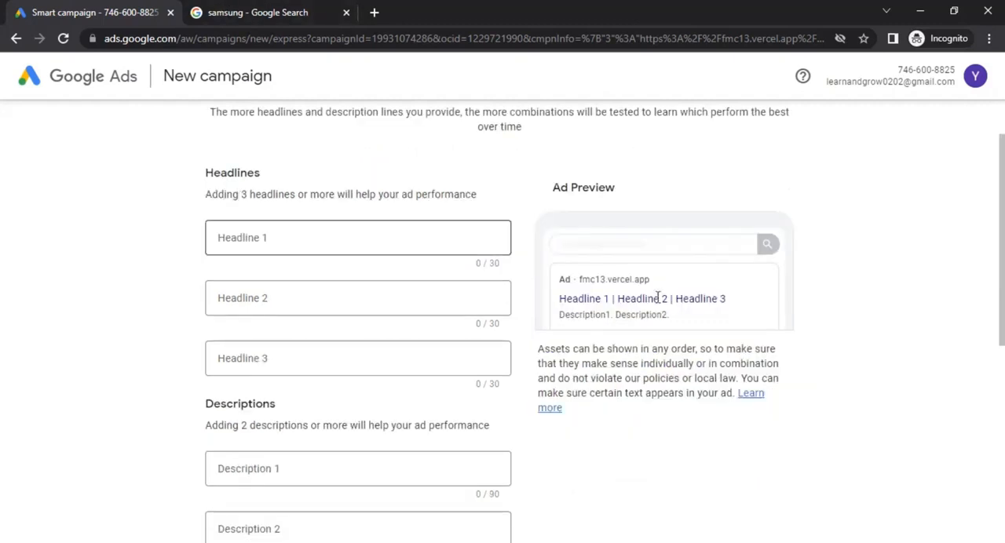
{"action": "left_click", "coordinate": [264, 13]}
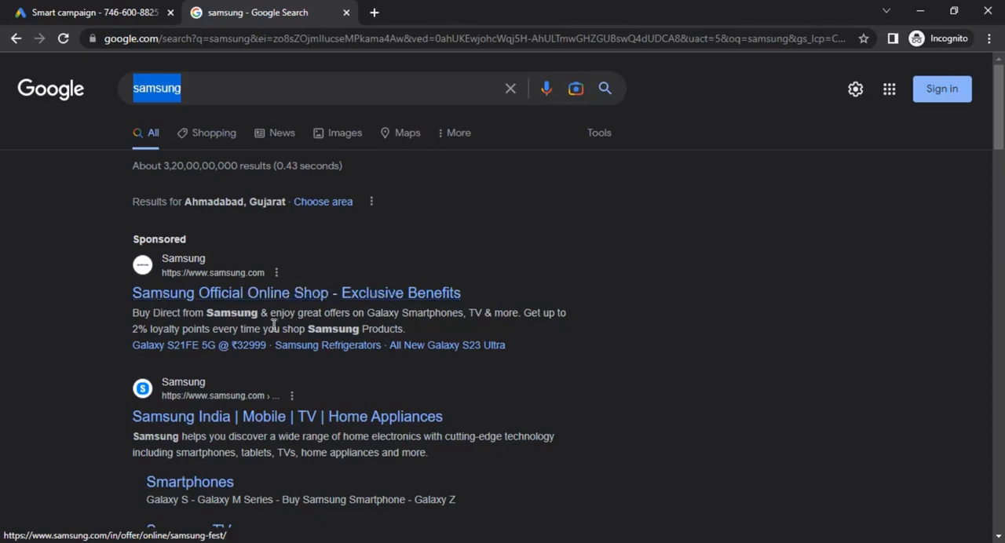
{"action": "left_click", "coordinate": [65, 12]}
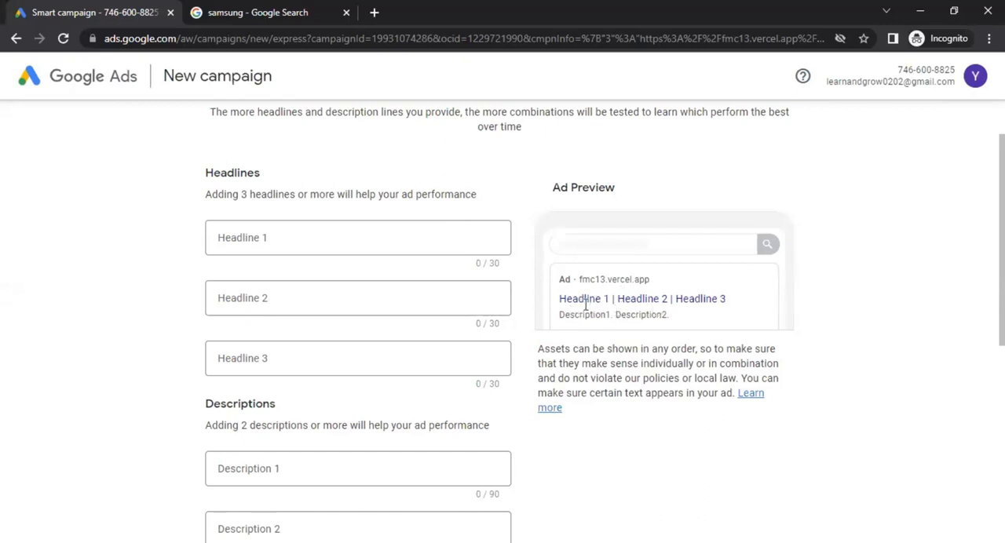
{"action": "left_click", "coordinate": [284, 237]}
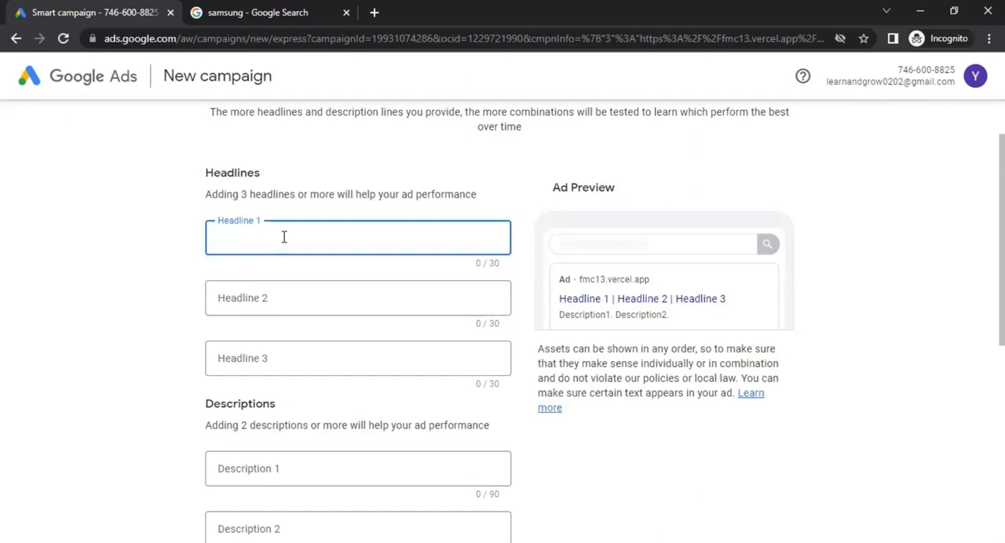
{"action": "type", "text": "Test 1"}
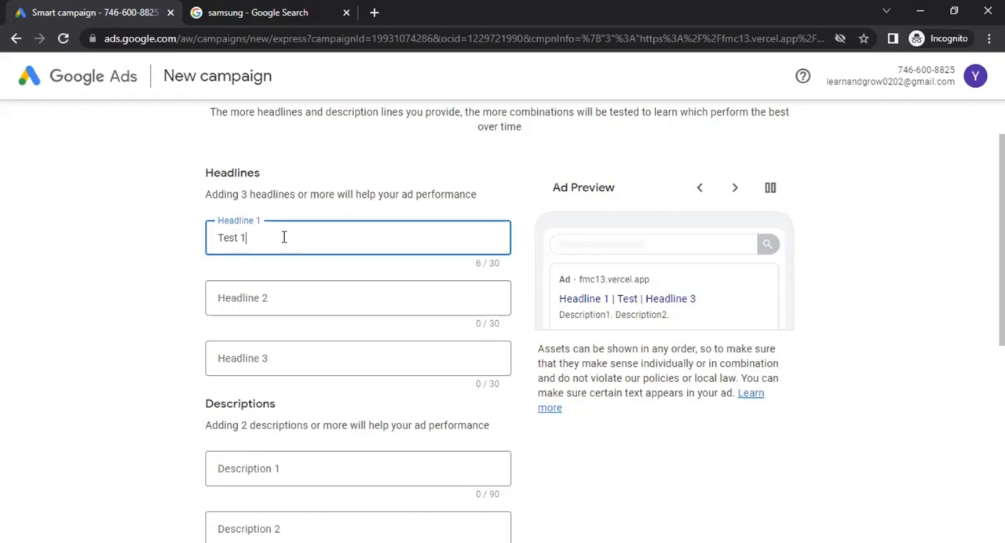
{"action": "left_click", "coordinate": [187, 276]}
Paste the placeholder text into Description 1 and trim it to "Lorem ipsum dolor sit amet, consectetur adipiscing elit."
{"action": "scroll", "coordinate": [160, 303], "scroll_direction": "down", "scroll_amount": 2}
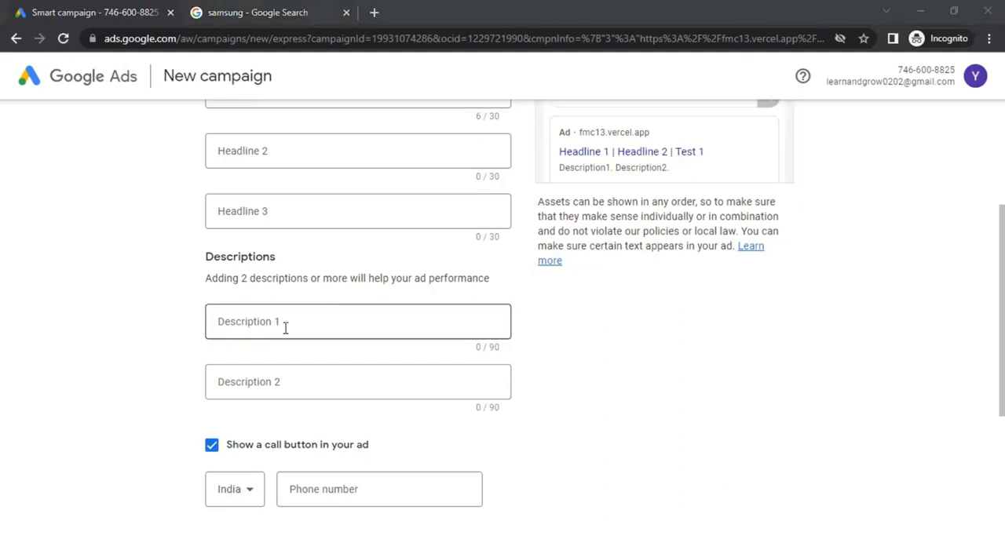
{"action": "left_click", "coordinate": [285, 329]}
{"action": "key", "text": "ctrl+v"}
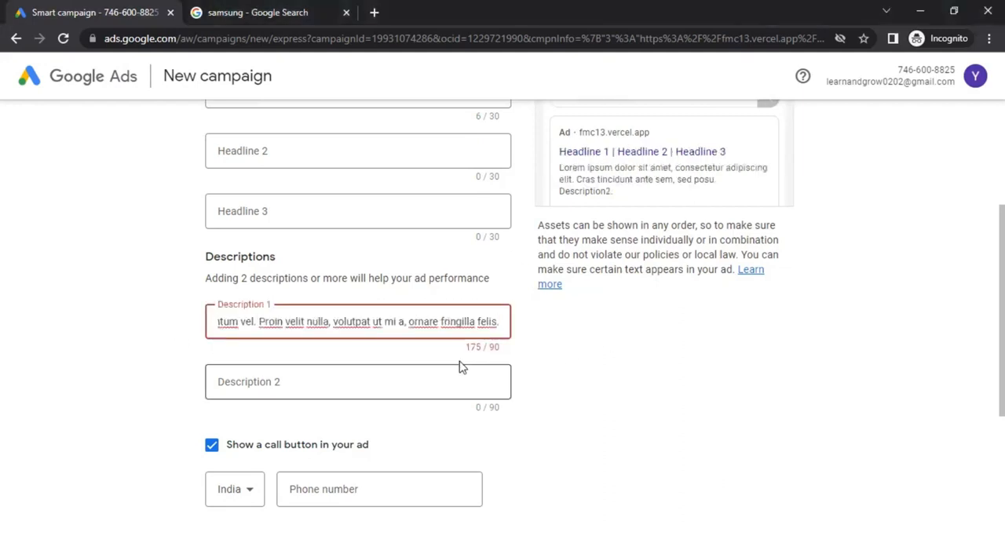
{"action": "key", "text": "ctrl+shift+Left"}
{"action": "key", "text": "ctrl+shift+Left"}
{"action": "key", "text": "ctrl+shift+Left"}
{"action": "key", "text": "ctrl+shift+Left"}
{"action": "key", "text": "ctrl+shift+Left"}
{"action": "key", "text": "ctrl+shift+Left"}
{"action": "key", "text": "ctrl+shift+Left"}
{"action": "key", "text": "ctrl+shift+Left"}
{"action": "key", "text": "ctrl+shift+Left"}
{"action": "key", "text": "ctrl+shift+Left"}
{"action": "key", "text": "ctrl+shift+Left"}
{"action": "key", "text": "ctrl+shift+Left"}
{"action": "key", "text": "ctrl+shift+Left"}
{"action": "key", "text": "ctrl+shift+Left"}
{"action": "key", "text": "ctrl+shift+Left"}
{"action": "key", "text": "ctrl+shift+Left"}
{"action": "key", "text": "ctrl+shift+Left"}
{"action": "key", "text": "ctrl+shift+Left"}
{"action": "key", "text": "ctrl+shift+Left"}
{"action": "key", "text": "ctrl+shift+Left"}
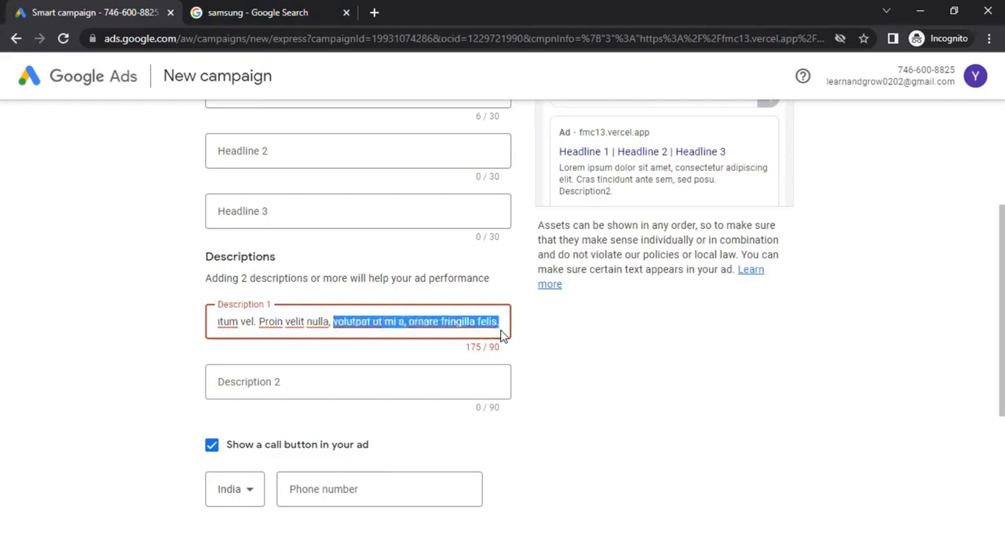
{"action": "key", "text": "ctrl+shift+Right"}
{"action": "key", "text": "ctrl+shift+Right"}
{"action": "key", "text": "ctrl+shift+Right"}
{"action": "key", "text": "ctrl+shift+Right"}
{"action": "key", "text": "ctrl+shift+Right"}
{"action": "key", "text": "ctrl+shift+Right"}
{"action": "key", "text": "ctrl+shift+Right"}
{"action": "key", "text": "ctrl+shift+Right"}
{"action": "key", "text": "ctrl+shift+Right"}
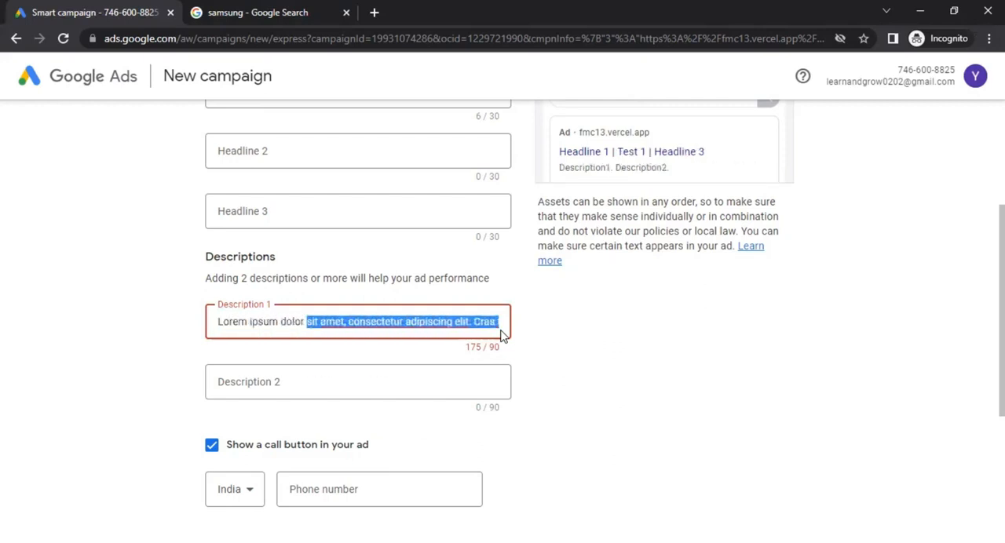
{"action": "key", "text": "ctrl+shift+Left"}
{"action": "key", "text": "BackSpace"}
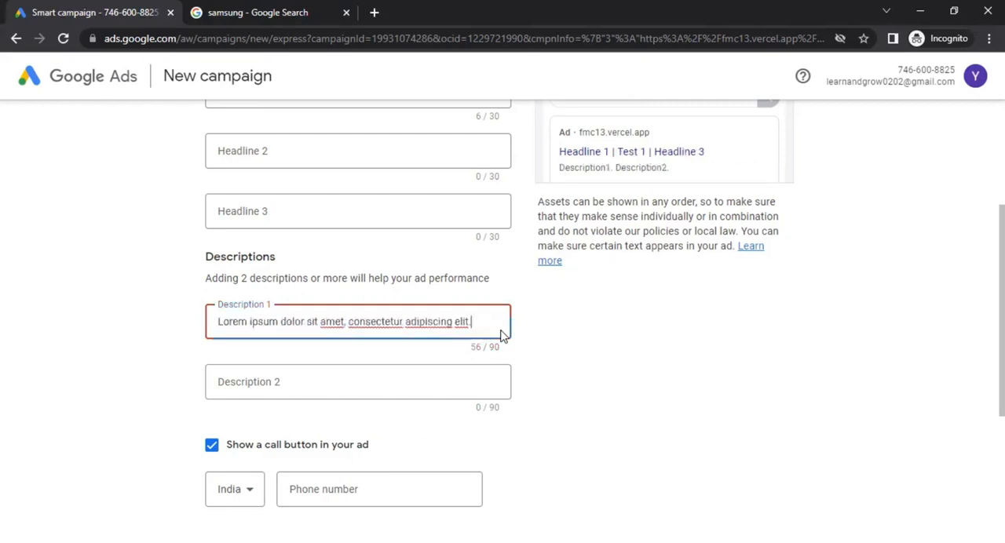
{"action": "left_click", "coordinate": [688, 345]}
Examine how the website address, headline and description appear in the ad preview
{"action": "scroll", "coordinate": [642, 346], "scroll_direction": "down", "scroll_amount": 1}
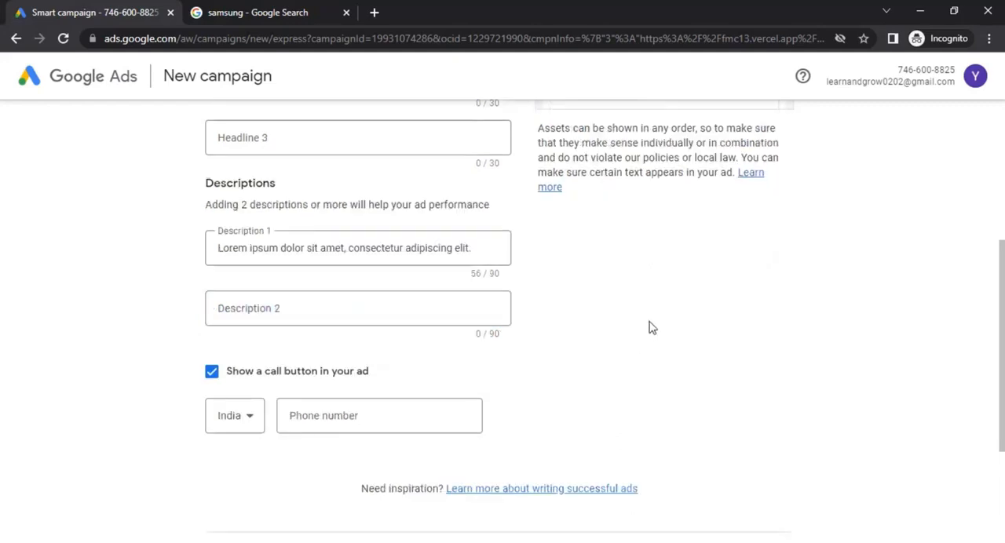
{"action": "scroll", "coordinate": [651, 328], "scroll_direction": "up", "scroll_amount": 4}
{"action": "scroll", "coordinate": [142, 401], "scroll_direction": "down", "scroll_amount": 1}
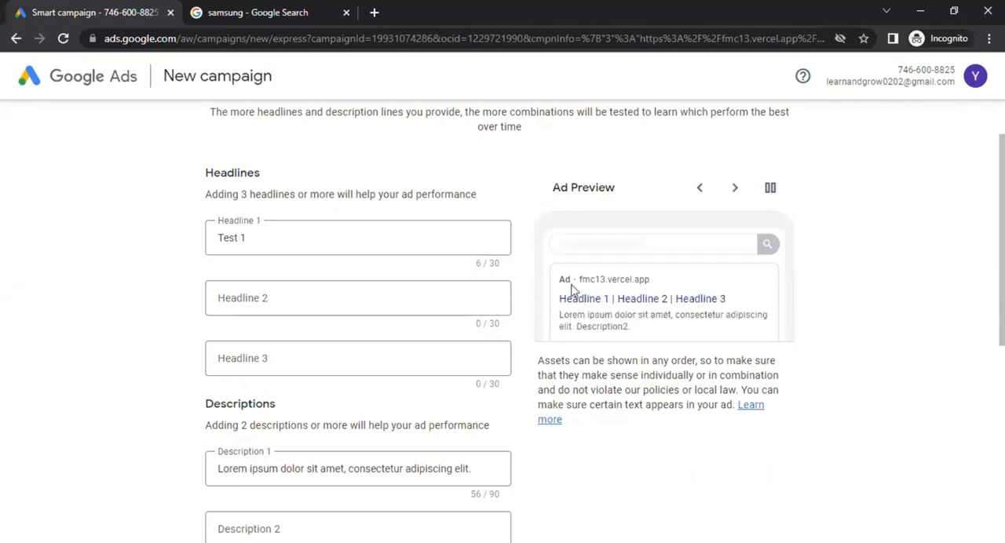
{"action": "left_click_drag", "start_coordinate": [593, 281], "coordinate": [641, 281]}
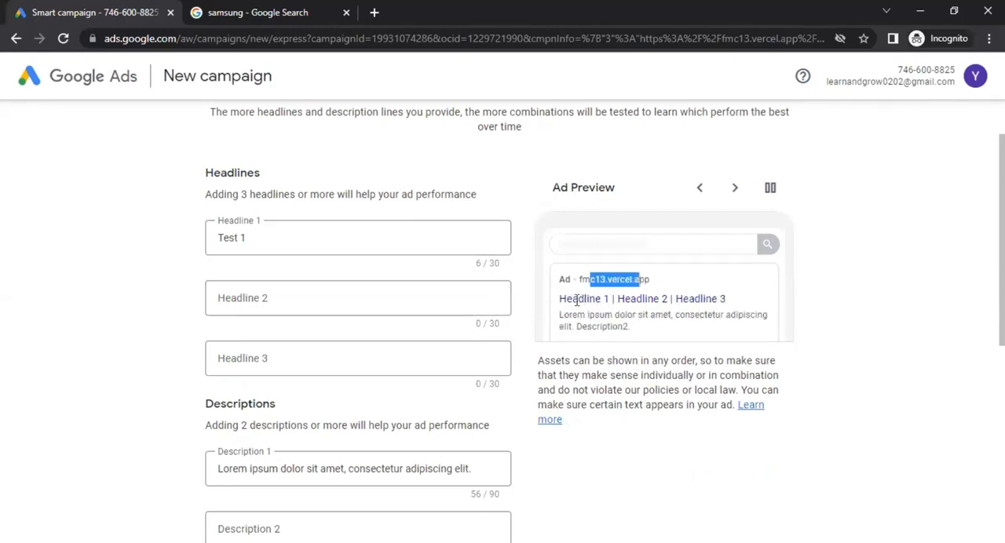
{"action": "left_click", "coordinate": [173, 238]}
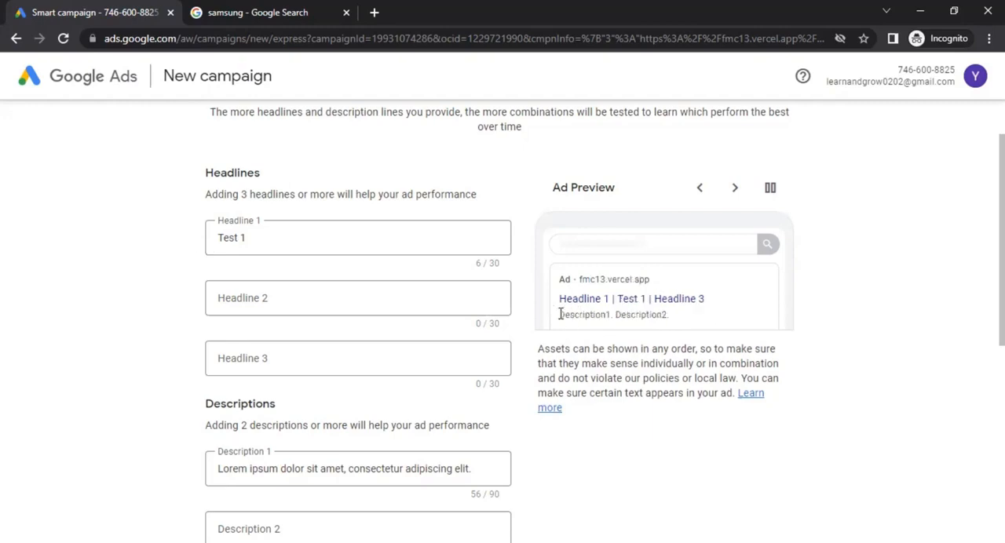
Turn off the call button in the ad and try to continue to the next campaign page
{"action": "scroll", "coordinate": [178, 324], "scroll_direction": "down", "scroll_amount": 4}
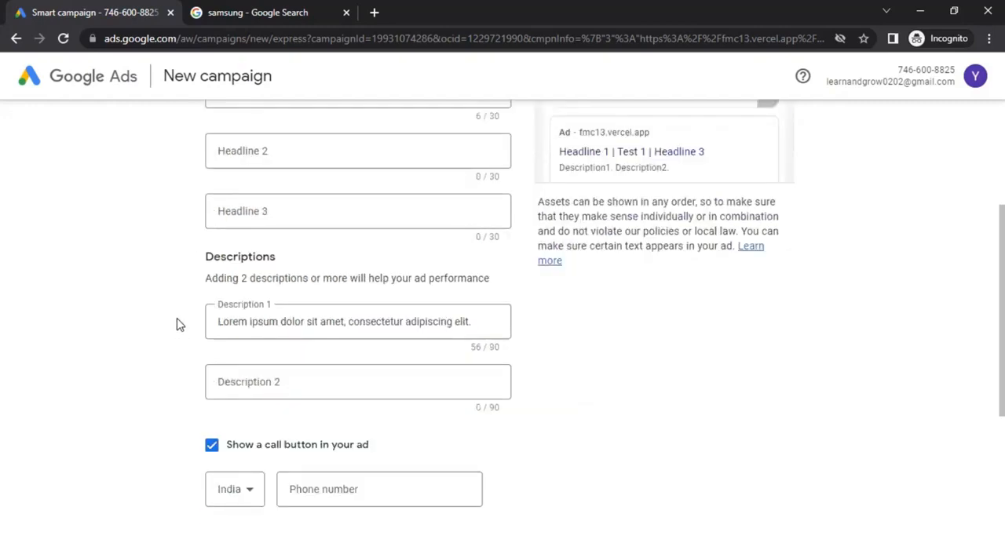
{"action": "scroll", "coordinate": [157, 322], "scroll_direction": "down", "scroll_amount": 1}
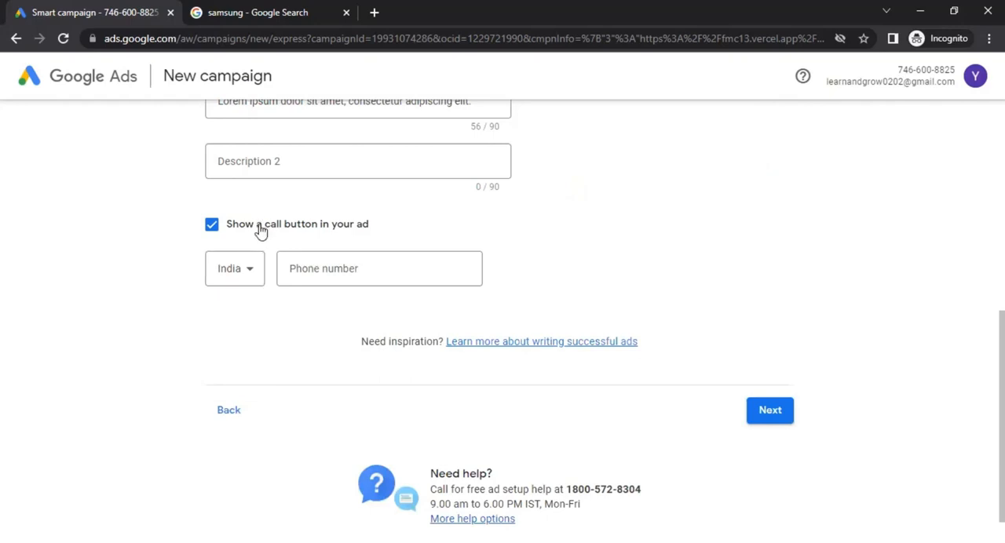
{"action": "left_click", "coordinate": [240, 265]}
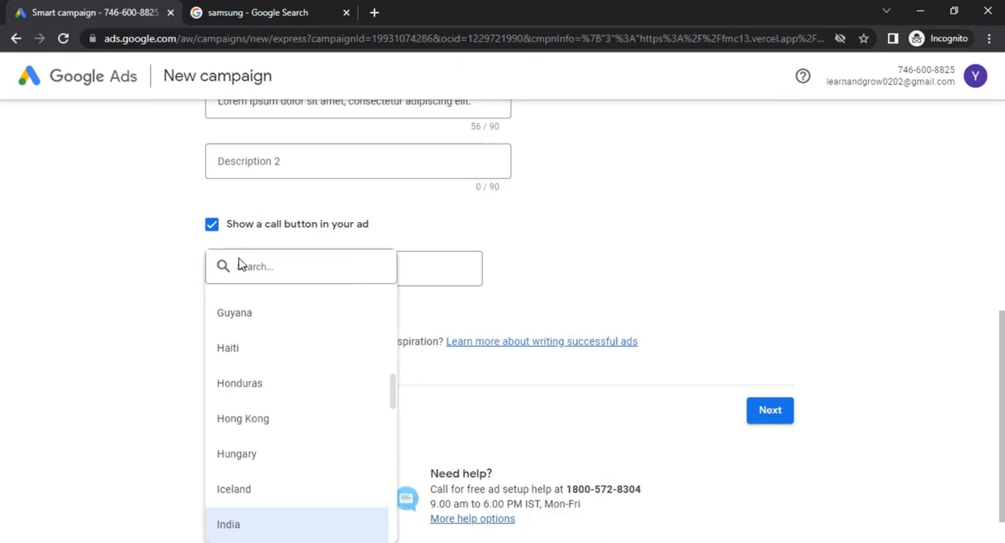
{"action": "left_click", "coordinate": [613, 288]}
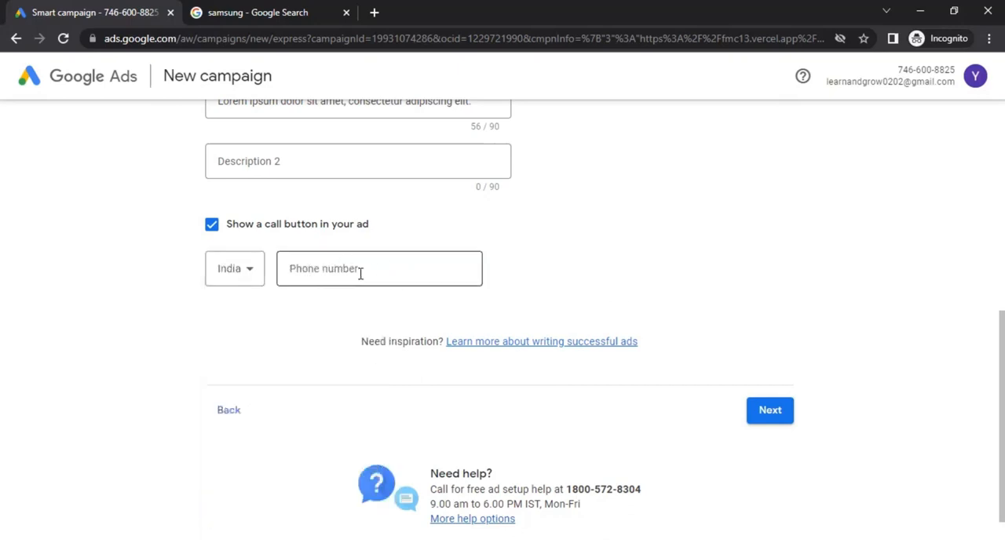
{"action": "left_click", "coordinate": [249, 230]}
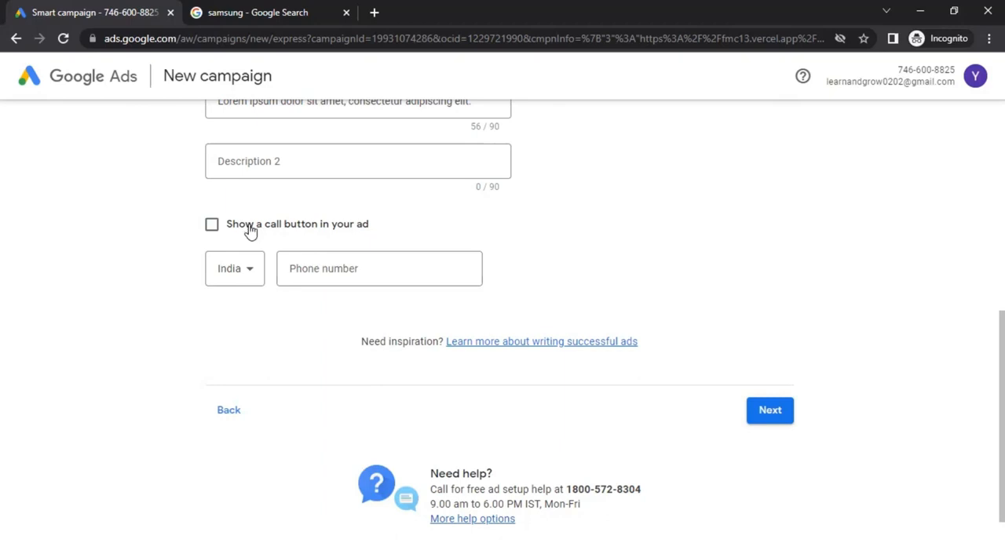
{"action": "left_click", "coordinate": [770, 419]}
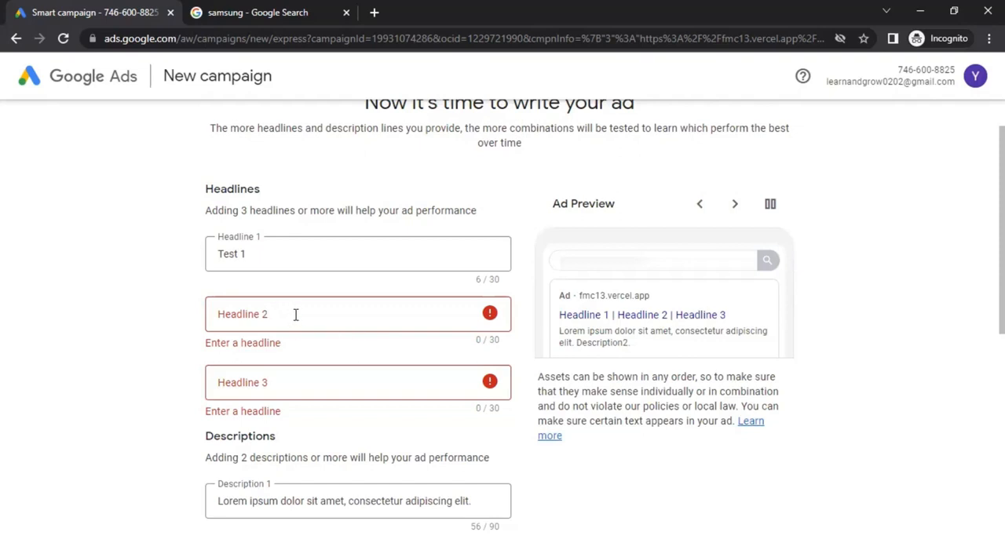
Reuse the Headline 1 text to set Headline 2 to "Test 2" and Headline 3 to "Test 3"
{"action": "left_click", "coordinate": [251, 254]}
{"action": "left_click_drag", "start_coordinate": [252, 254], "coordinate": [184, 260]}
{"action": "key", "text": "ctrl+c"}
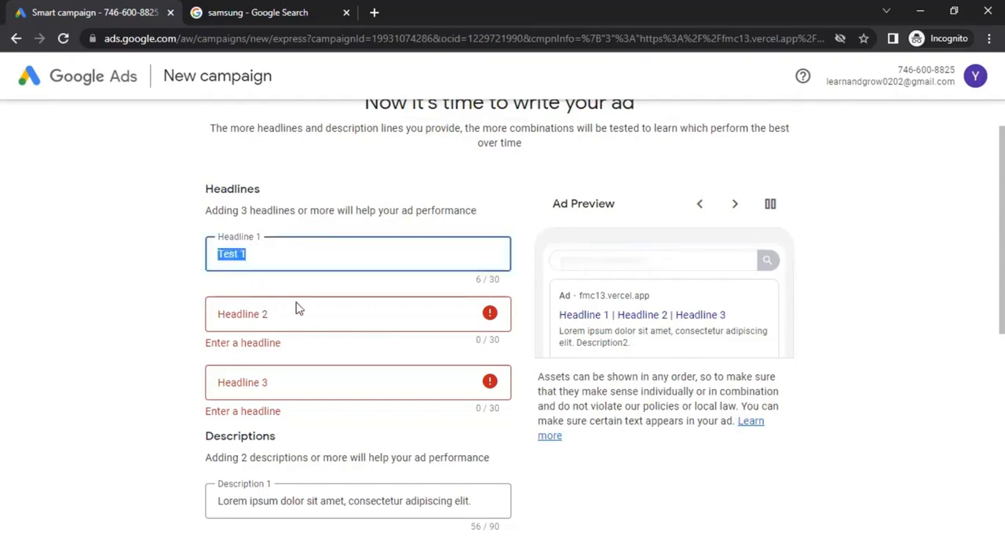
{"action": "left_click", "coordinate": [269, 313]}
{"action": "key", "text": "ctrl+v"}
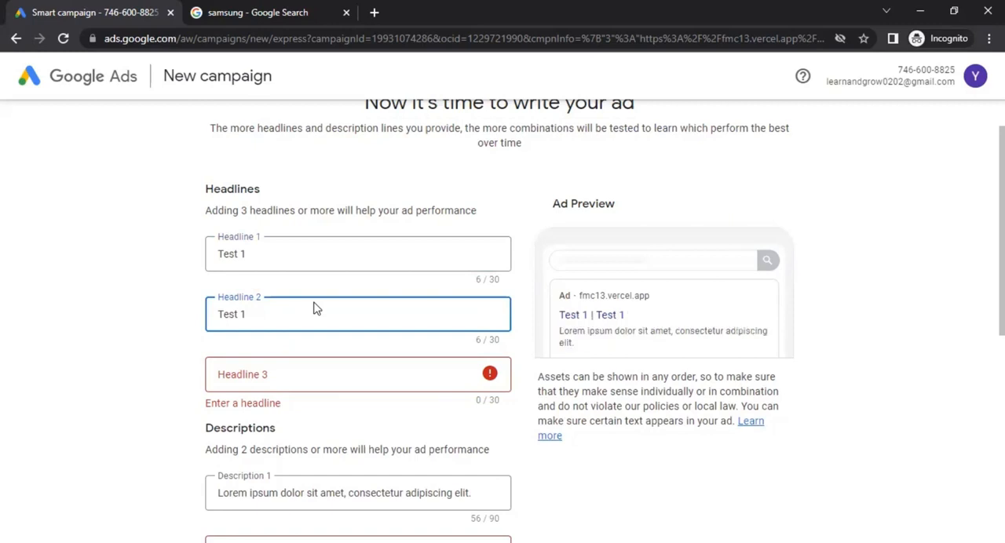
{"action": "key", "text": "Tab"}
{"action": "key", "text": "ctrl+v"}
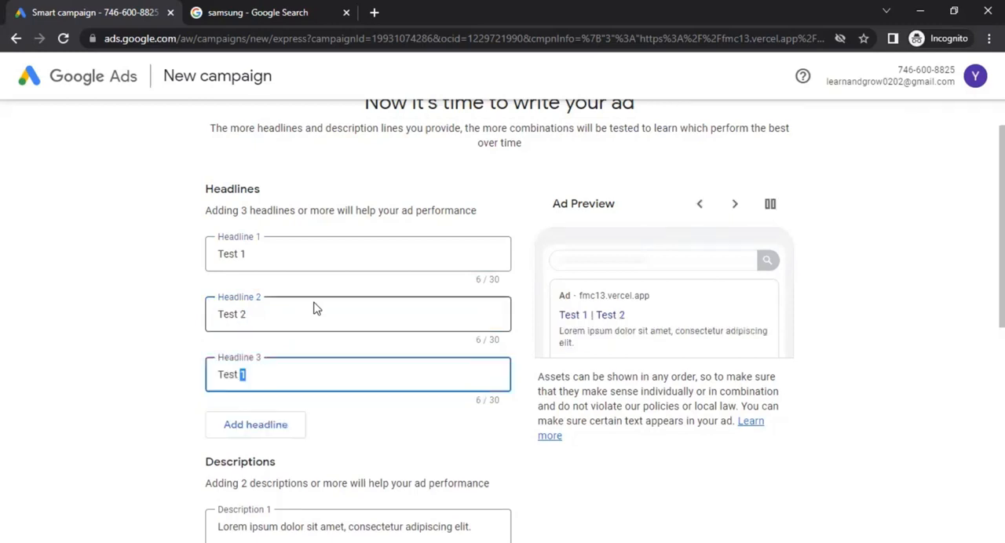
{"action": "type", "text": "3"}
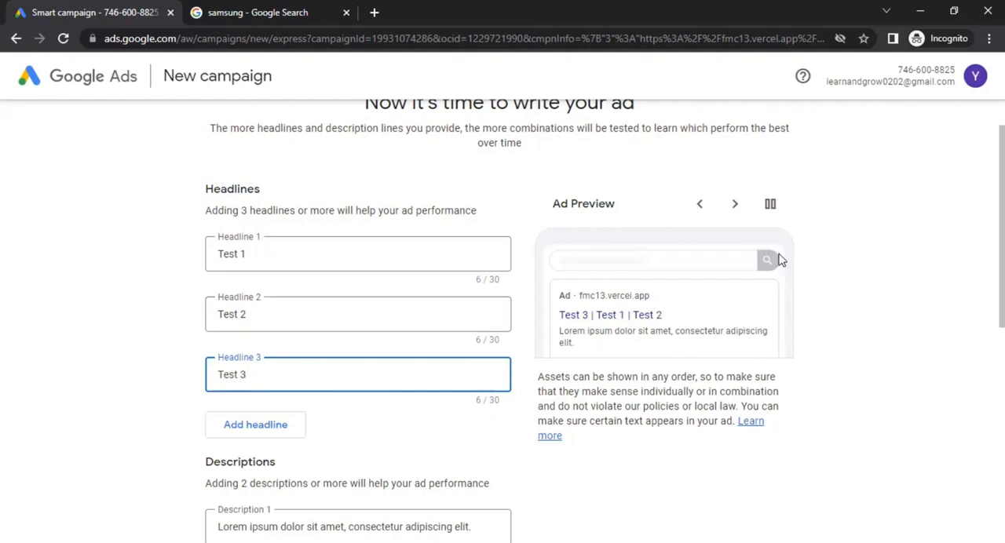
Step through the ad preview to examine the different headline combinations, and check the Descriptions section
{"action": "left_click", "coordinate": [736, 205]}
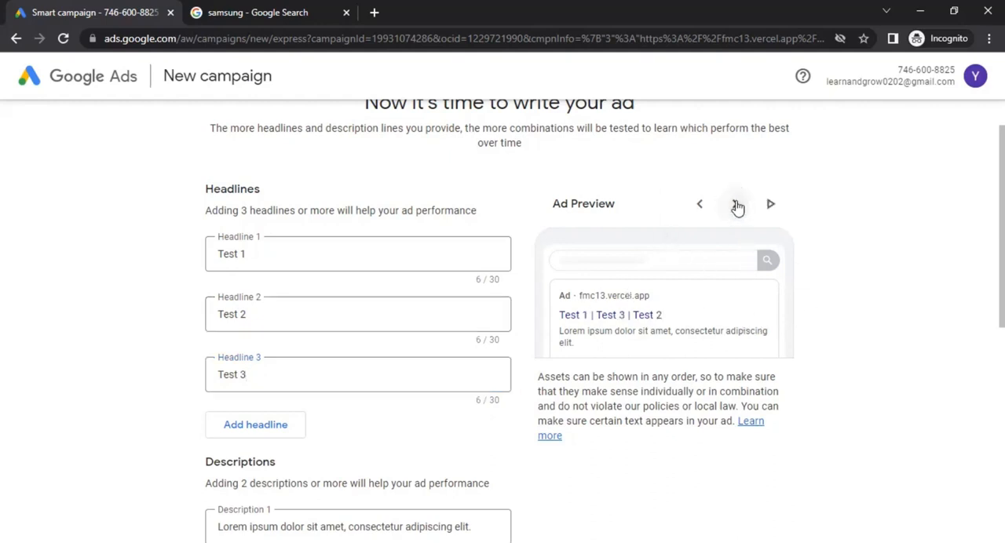
{"action": "left_click", "coordinate": [738, 206]}
{"action": "scroll", "coordinate": [150, 348], "scroll_direction": "down", "scroll_amount": 3}
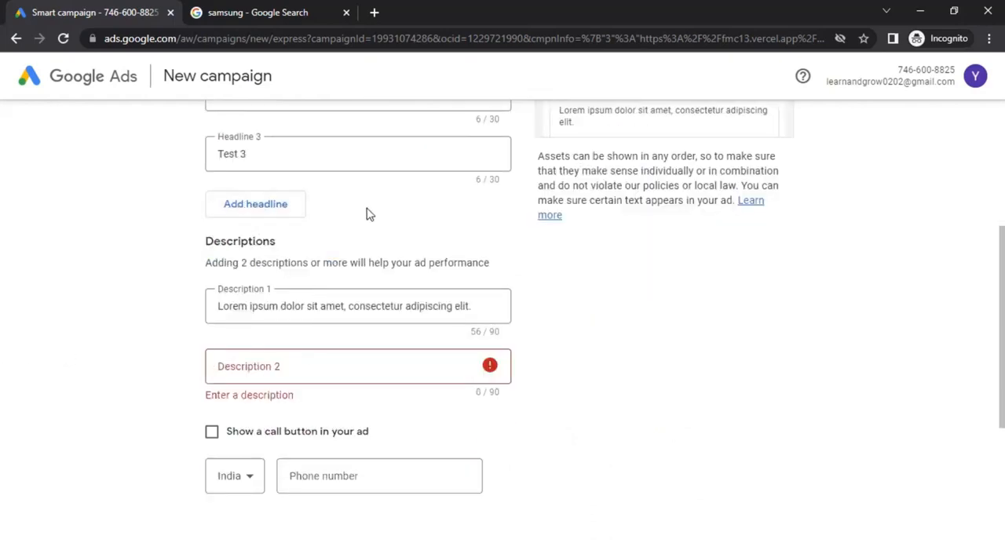
Review the texts of Headlines 1, 2 and 3
{"action": "scroll", "coordinate": [265, 231], "scroll_direction": "up", "scroll_amount": 2}
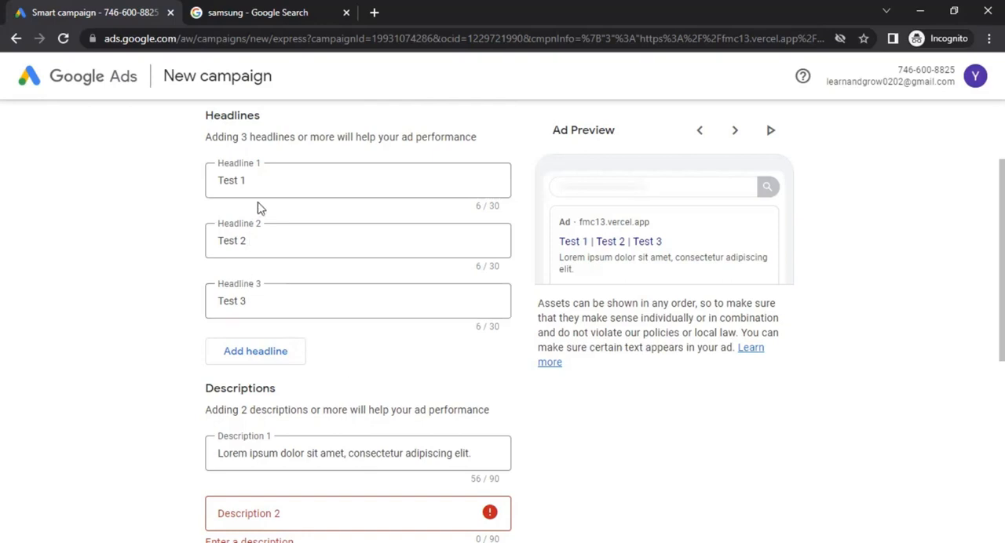
{"action": "left_click_drag", "start_coordinate": [270, 180], "coordinate": [197, 178]}
{"action": "left_click", "coordinate": [262, 239]}
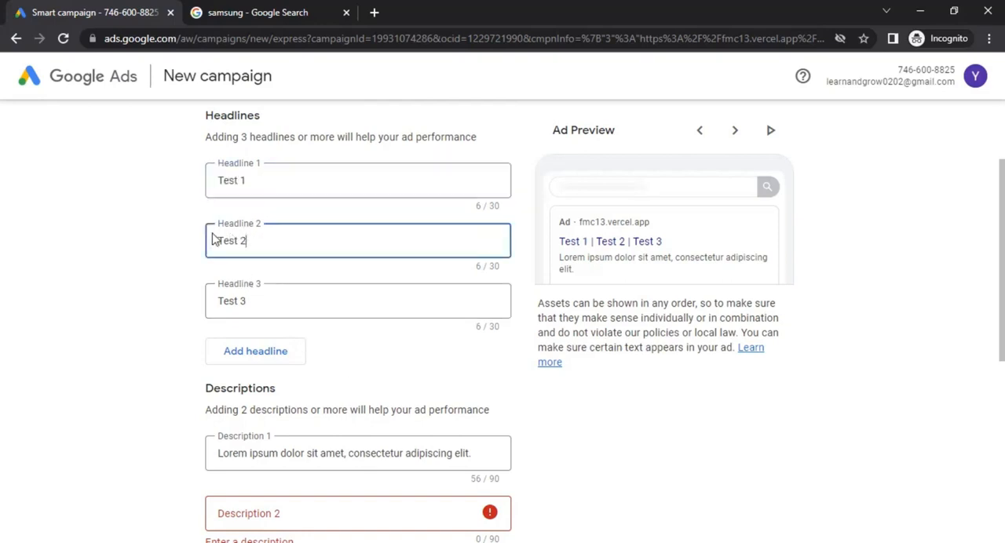
{"action": "left_click_drag", "start_coordinate": [263, 301], "coordinate": [191, 305]}
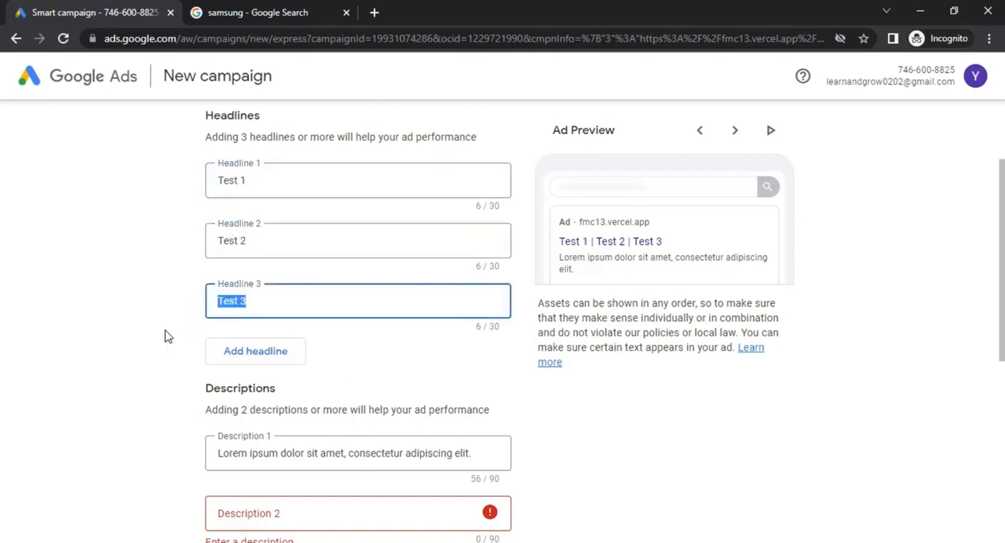
{"action": "scroll", "coordinate": [164, 335], "scroll_direction": "down", "scroll_amount": 1}
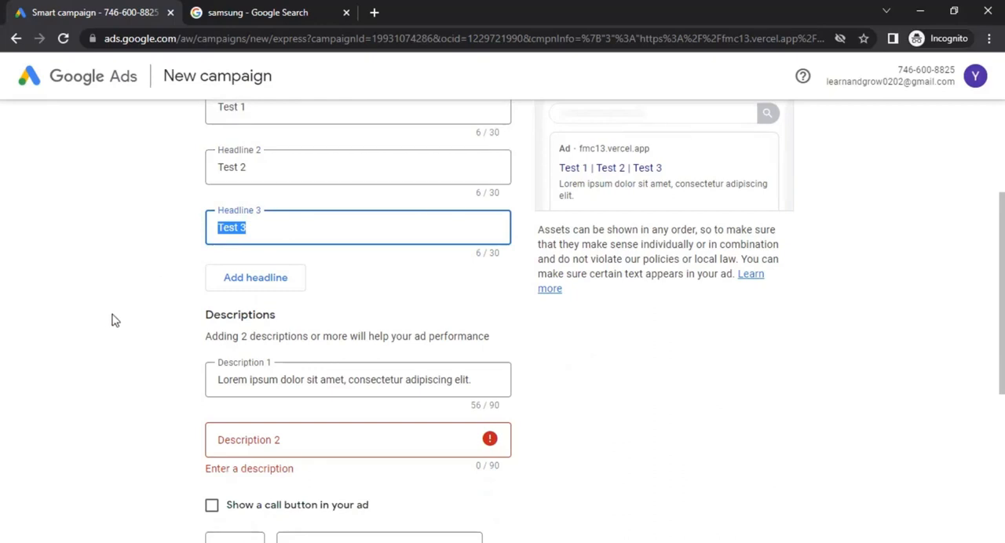
Copy the Description 1 text into Description 2 and try to continue to the next campaign page
{"action": "scroll", "coordinate": [164, 328], "scroll_direction": "down", "scroll_amount": 2}
{"action": "left_click", "coordinate": [354, 234]}
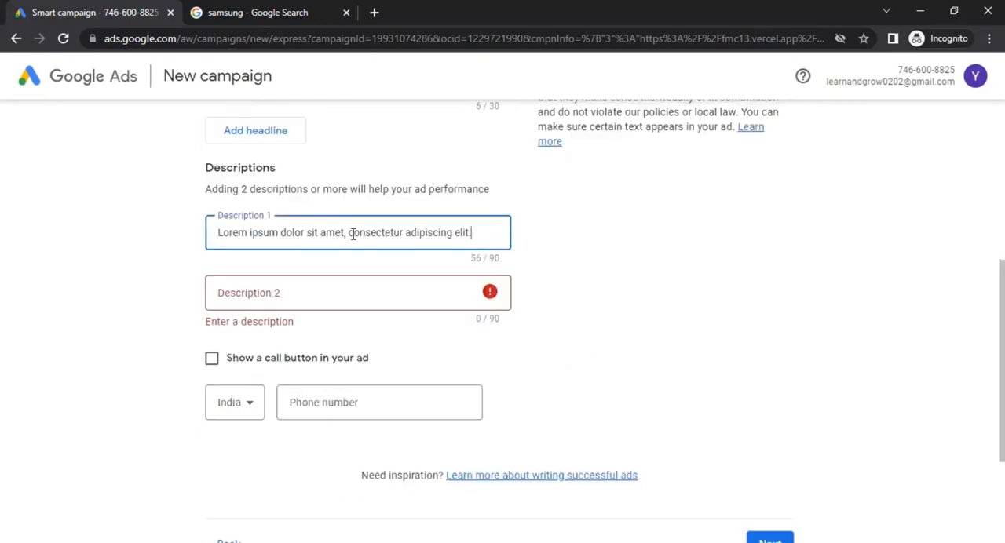
{"action": "key", "text": "ctrl+a"}
{"action": "key", "text": "ctrl+c"}
{"action": "left_click", "coordinate": [283, 290]}
{"action": "key", "text": "ctrl+v"}
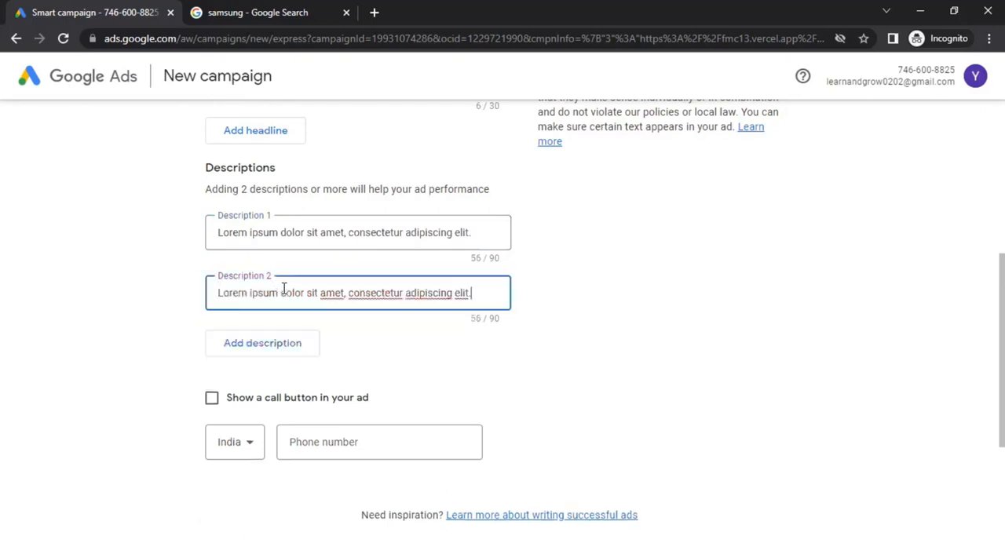
{"action": "left_click", "coordinate": [378, 362]}
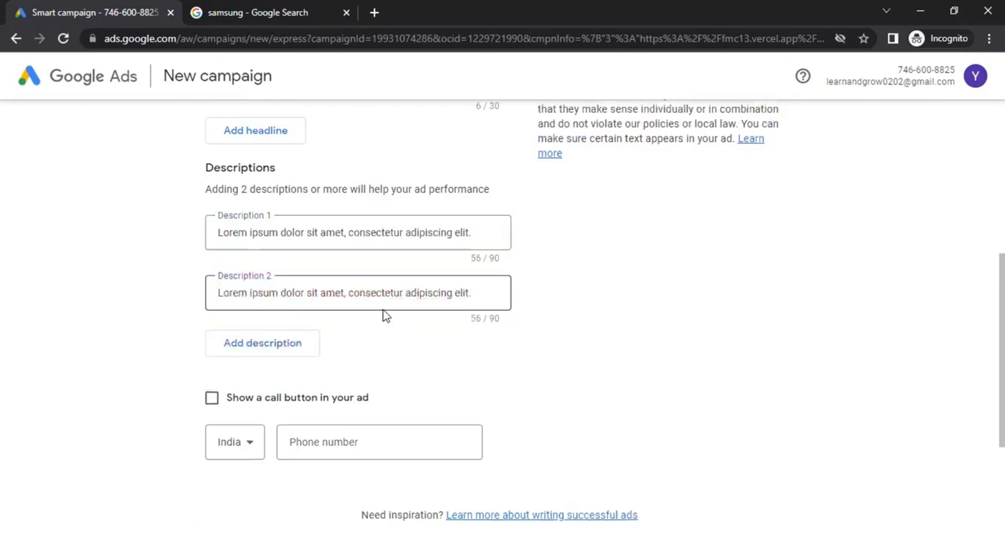
{"action": "scroll", "coordinate": [549, 362], "scroll_direction": "down", "scroll_amount": 3}
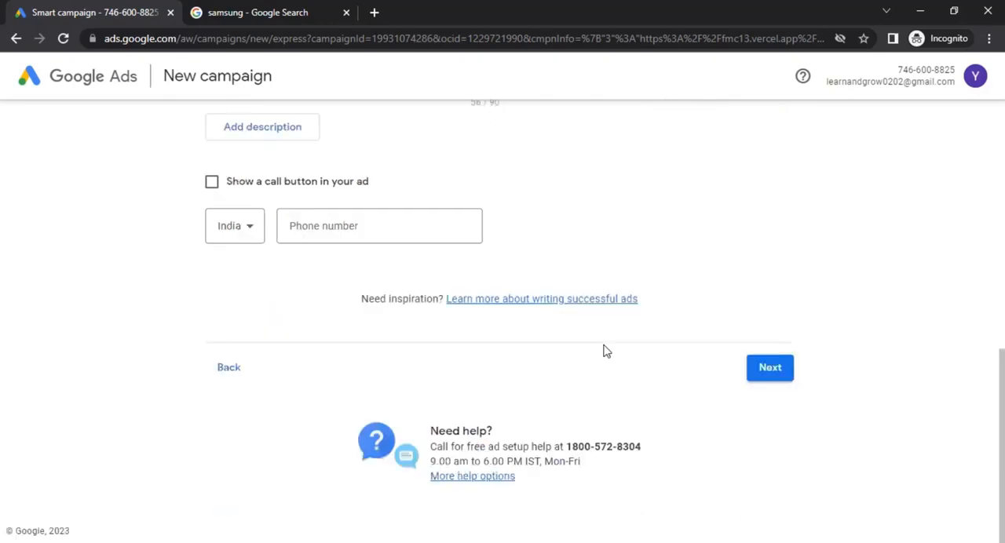
{"action": "left_click", "coordinate": [774, 376]}
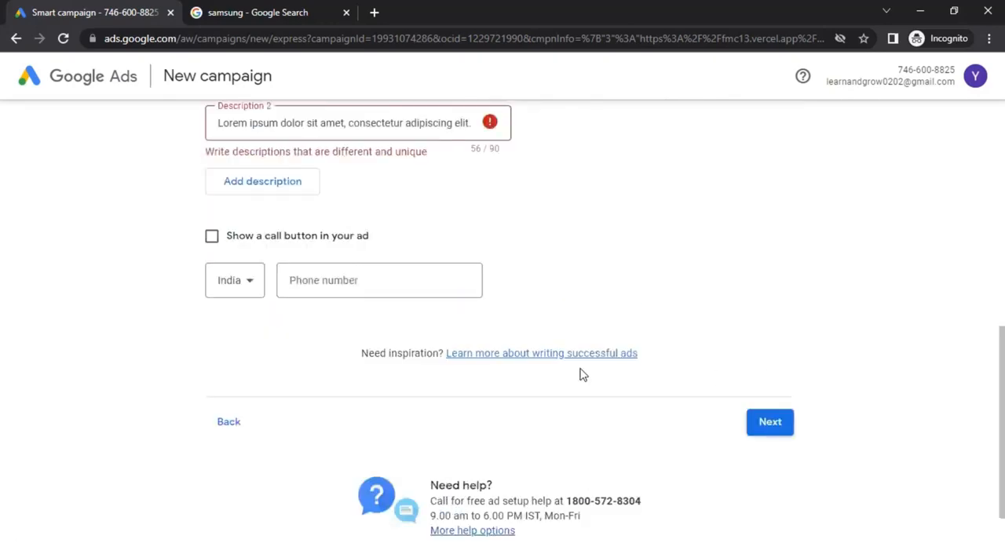
Replace the duplicated Description 2 with a different placeholder text beginning "Cras tincidunt ante sem, sed posuere justo elementum vel"
{"action": "scroll", "coordinate": [321, 298], "scroll_direction": "up", "scroll_amount": 2}
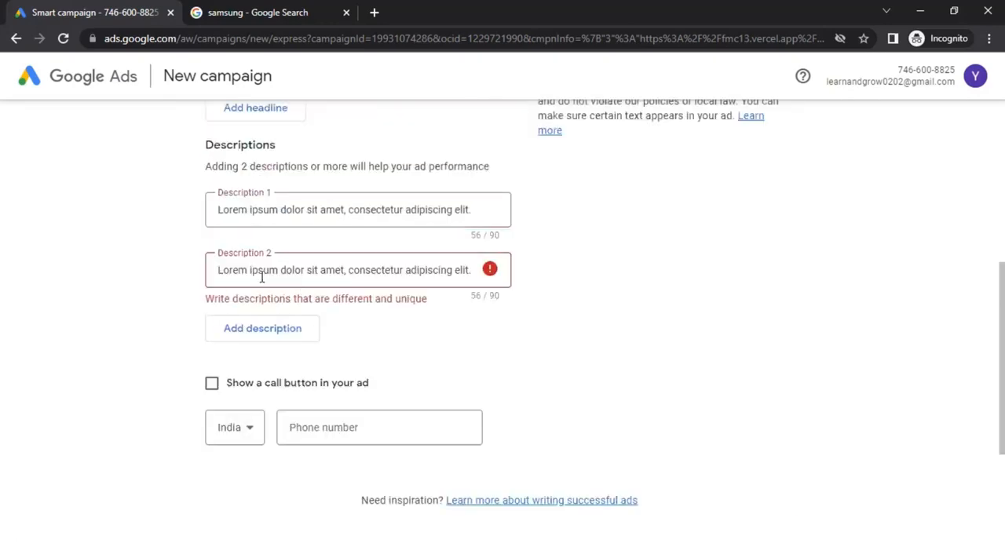
{"action": "left_click_drag", "start_coordinate": [263, 270], "coordinate": [402, 284]}
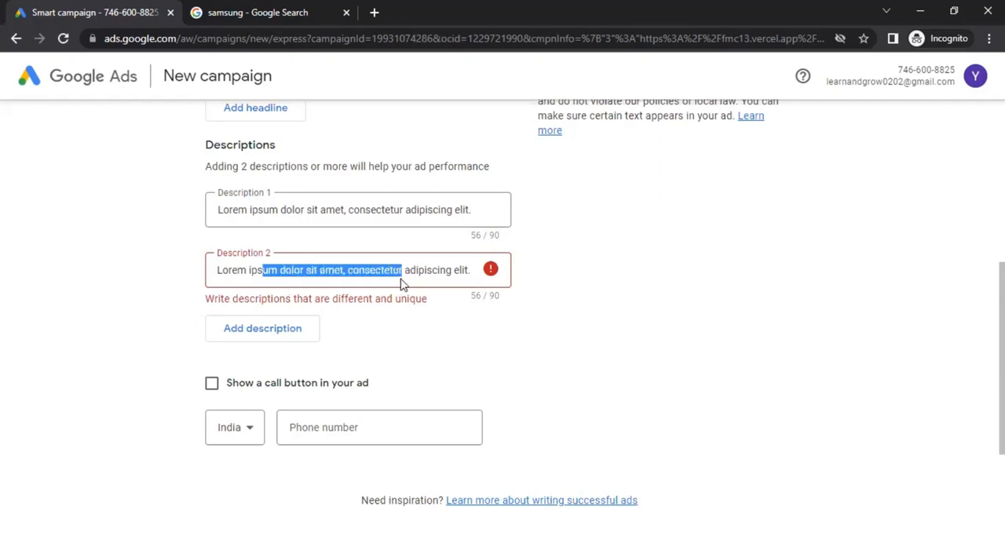
{"action": "key", "text": "alt+Tab"}
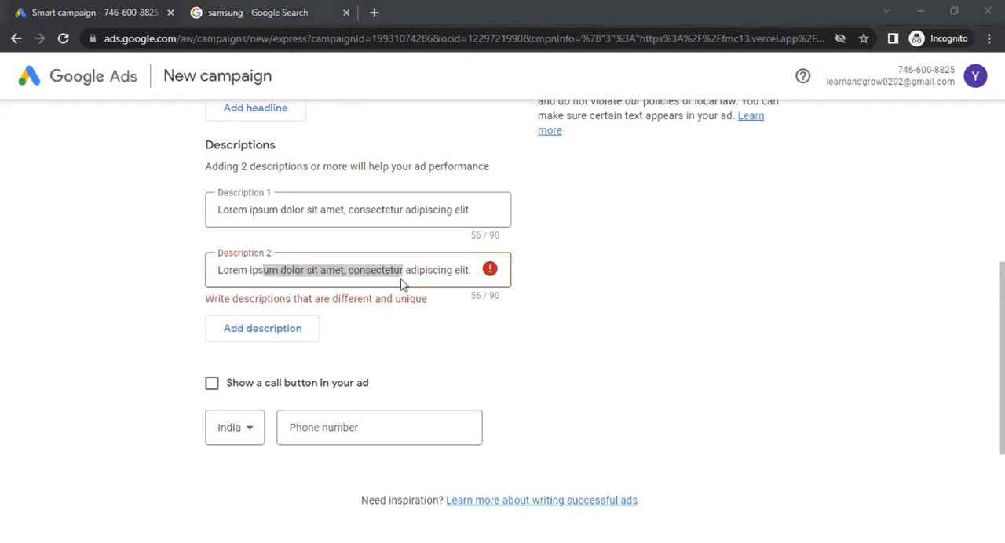
{"action": "triple_click", "coordinate": [298, 271]}
{"action": "type", "text": "Cras tincidunt ante sem, sed posuere justo elementum vel. Proin velit nulla, volutpat ut mi a"}
{"action": "left_click", "coordinate": [537, 317]}
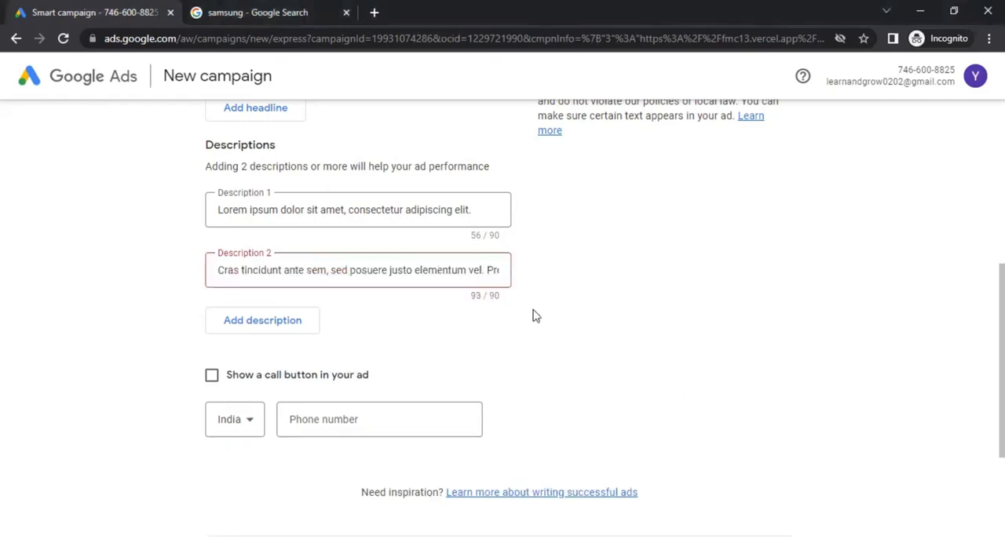
Shorten Description 2 by deleting the text between "vel" and "velit", and continue to the keyword themes page
{"action": "left_click_drag", "start_coordinate": [484, 271], "coordinate": [566, 278]}
{"action": "left_click_drag", "start_coordinate": [349, 271], "coordinate": [384, 275]}
{"action": "key", "text": "BackSpace"}
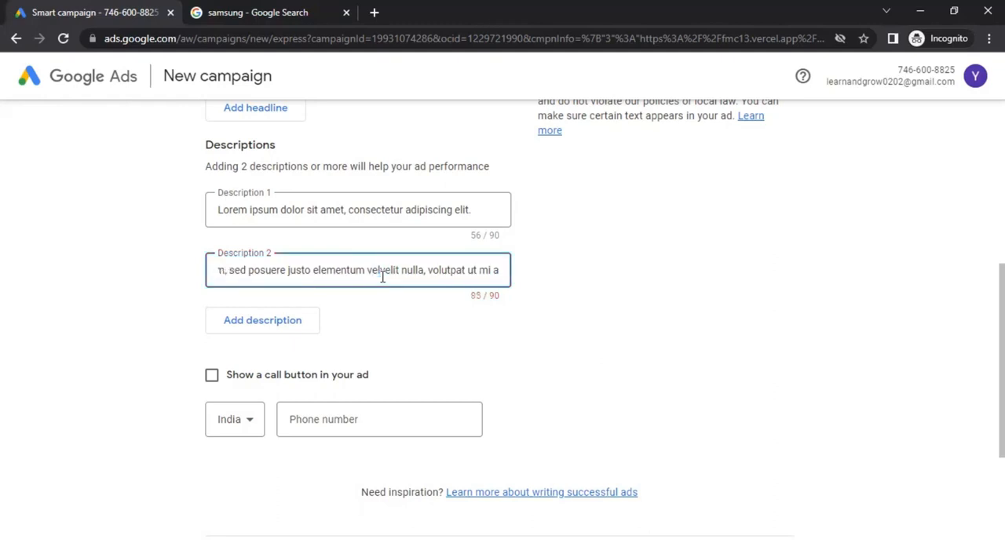
{"action": "left_click", "coordinate": [628, 354]}
{"action": "scroll", "coordinate": [633, 354], "scroll_direction": "down", "scroll_amount": 3}
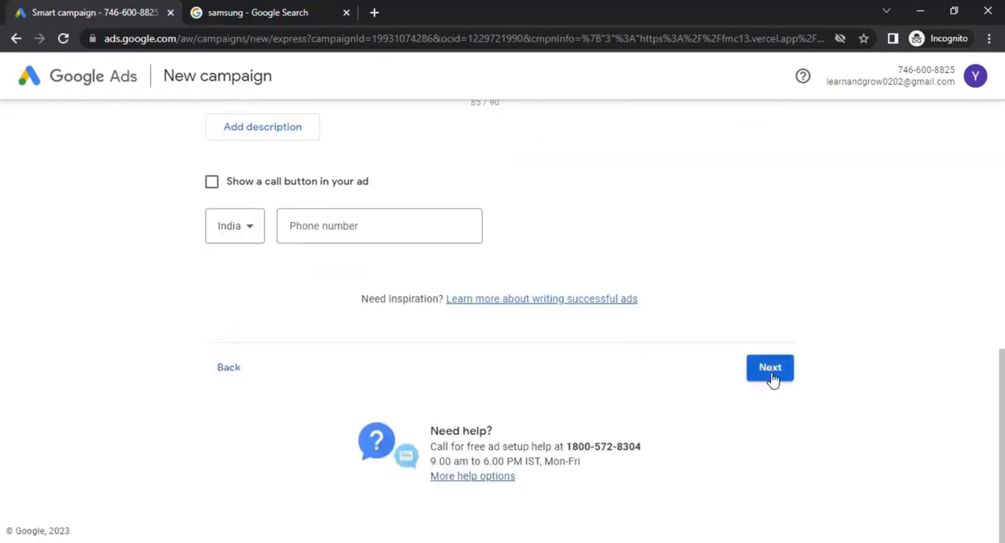
{"action": "left_click", "coordinate": [772, 375]}
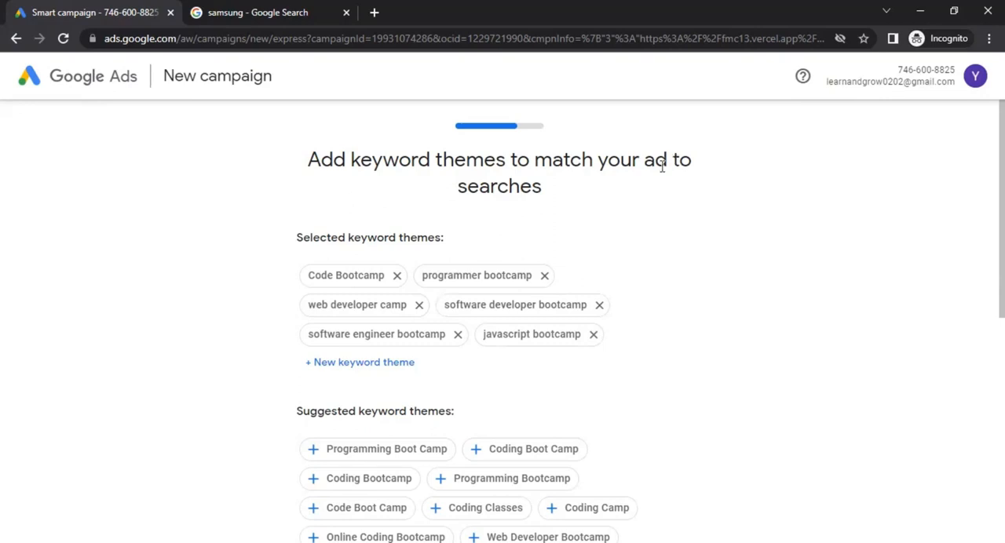
Review the selected and suggested keyword themes and add the suggested theme "Coding Classes"
{"action": "scroll", "coordinate": [225, 255], "scroll_direction": "down", "scroll_amount": 1}
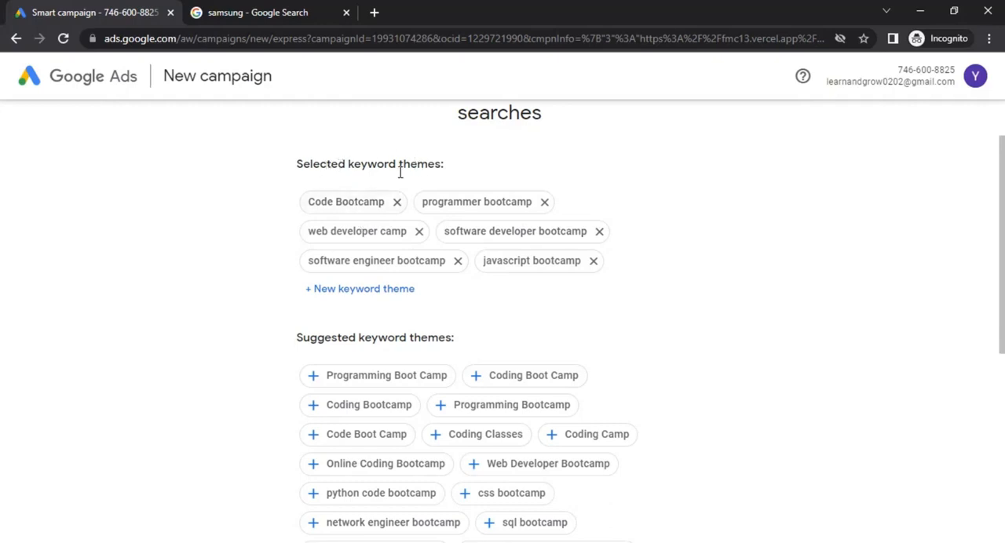
{"action": "left_click", "coordinate": [336, 233]}
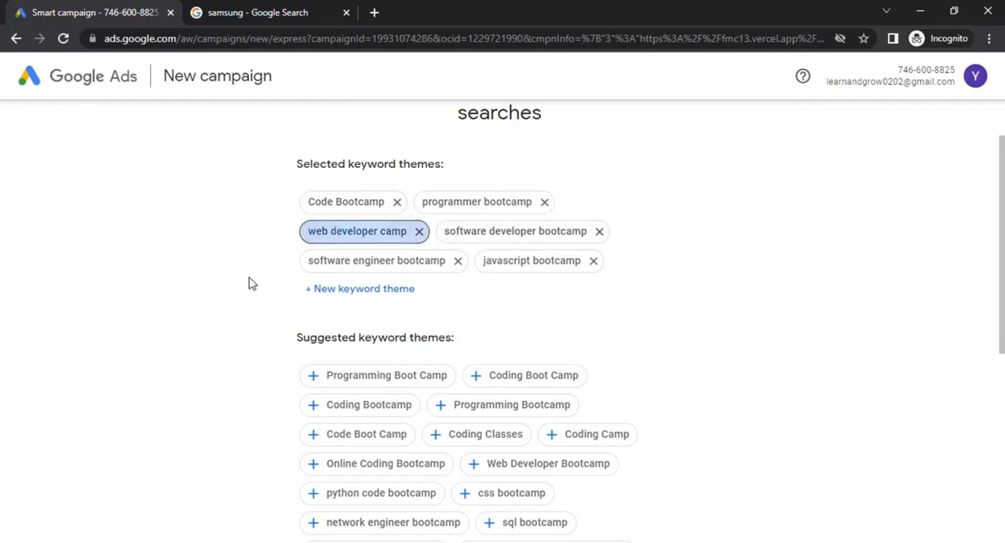
{"action": "scroll", "coordinate": [249, 282], "scroll_direction": "down", "scroll_amount": 2}
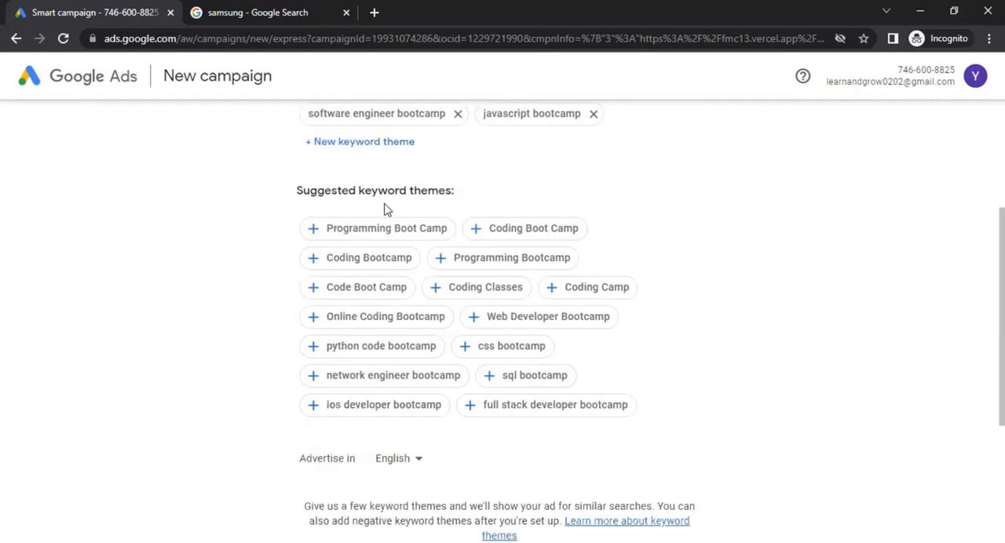
{"action": "scroll", "coordinate": [357, 342], "scroll_direction": "down", "scroll_amount": 1}
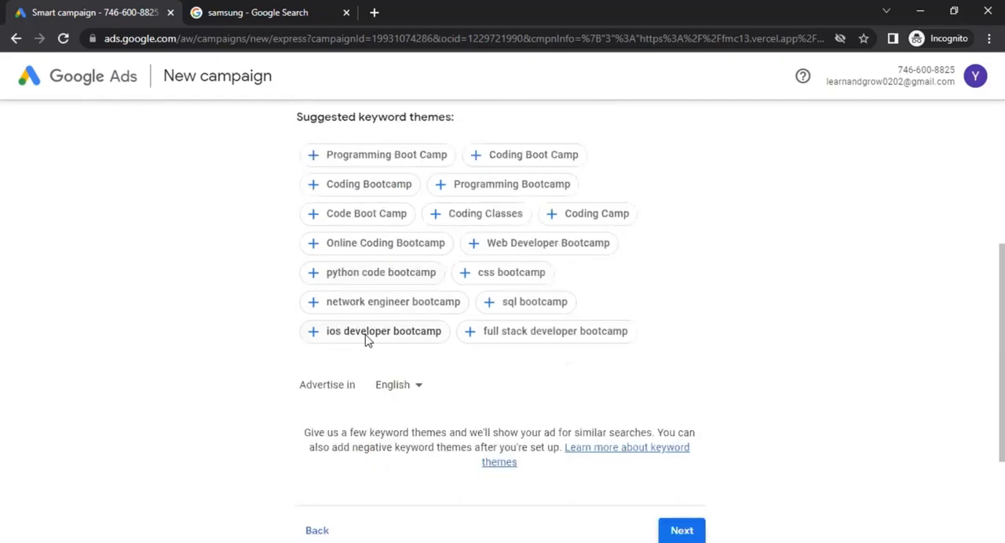
{"action": "scroll", "coordinate": [366, 339], "scroll_direction": "down", "scroll_amount": 1}
{"action": "scroll", "coordinate": [319, 298], "scroll_direction": "up", "scroll_amount": 2}
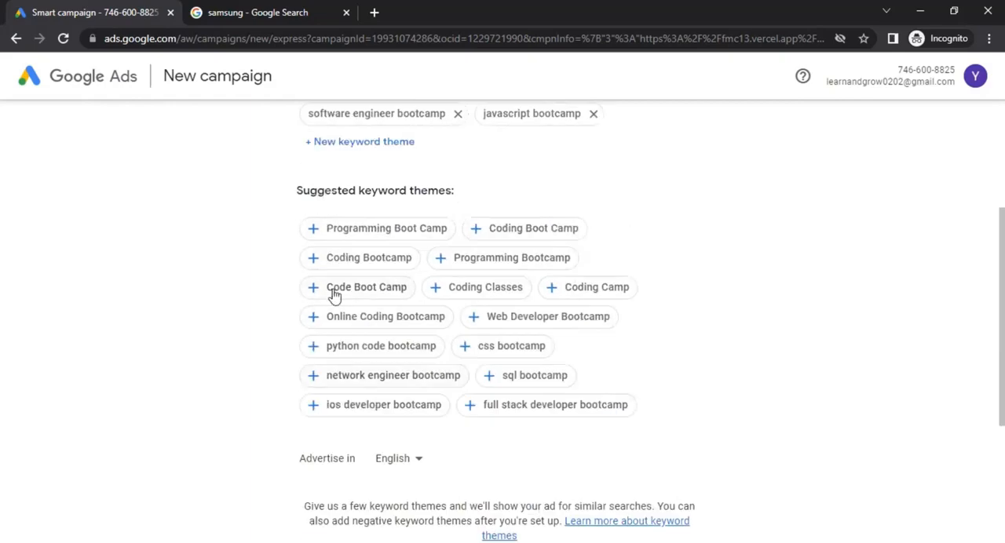
{"action": "left_click", "coordinate": [471, 293]}
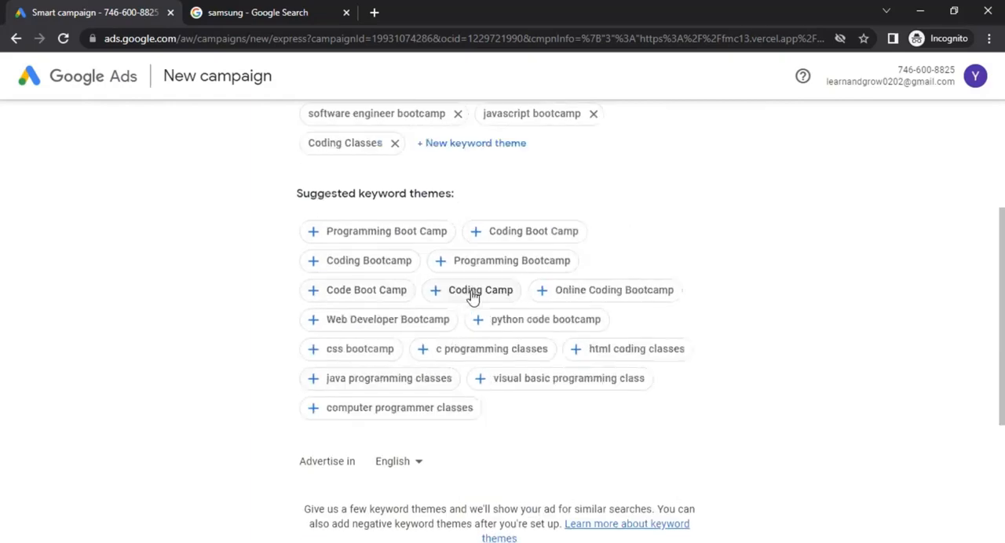
Check the selected and suggested keyword themes, including the empty entry for adding a custom theme
{"action": "scroll", "coordinate": [659, 259], "scroll_direction": "up", "scroll_amount": 3}
{"action": "scroll", "coordinate": [660, 305], "scroll_direction": "down", "scroll_amount": 5}
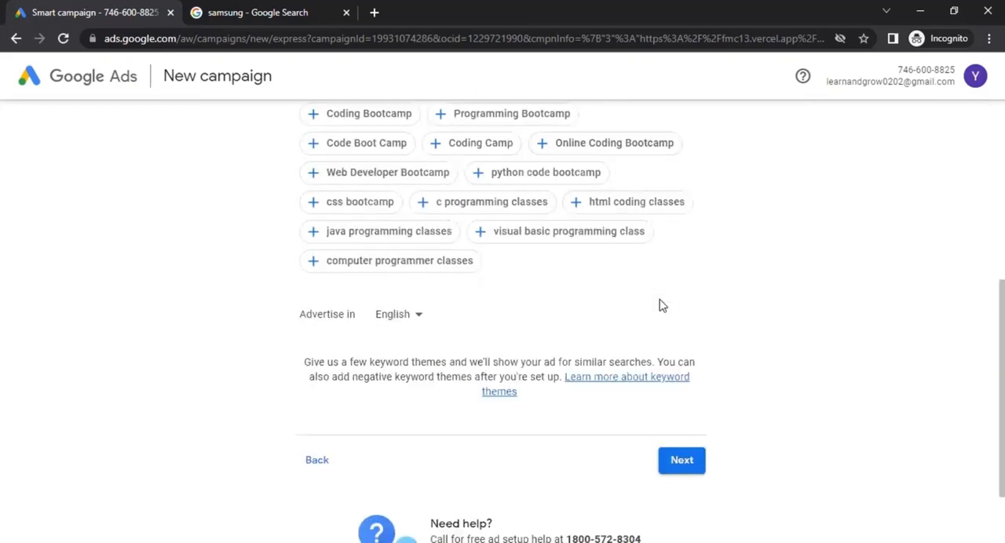
{"action": "scroll", "coordinate": [456, 274], "scroll_direction": "up", "scroll_amount": 2}
{"action": "scroll", "coordinate": [485, 267], "scroll_direction": "up", "scroll_amount": 2}
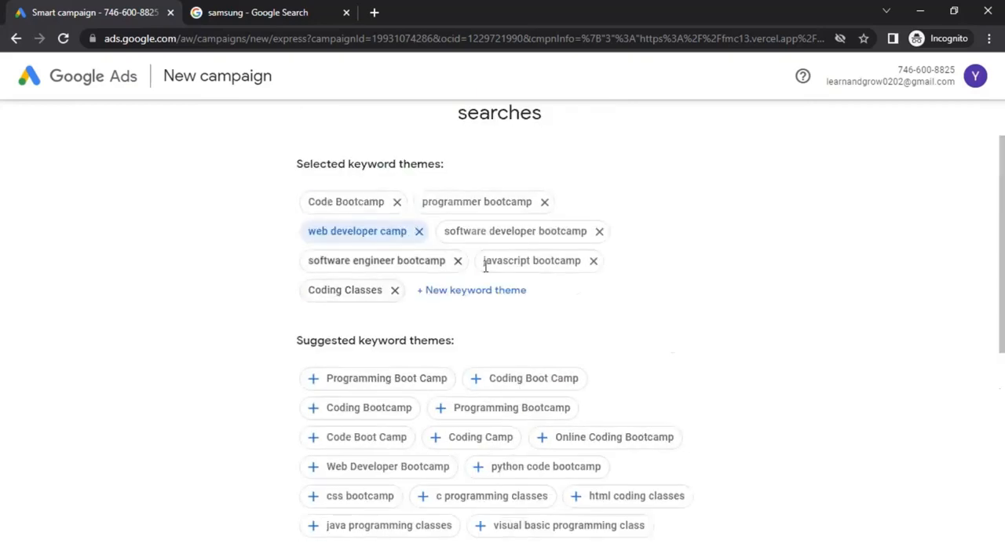
{"action": "left_click", "coordinate": [464, 295]}
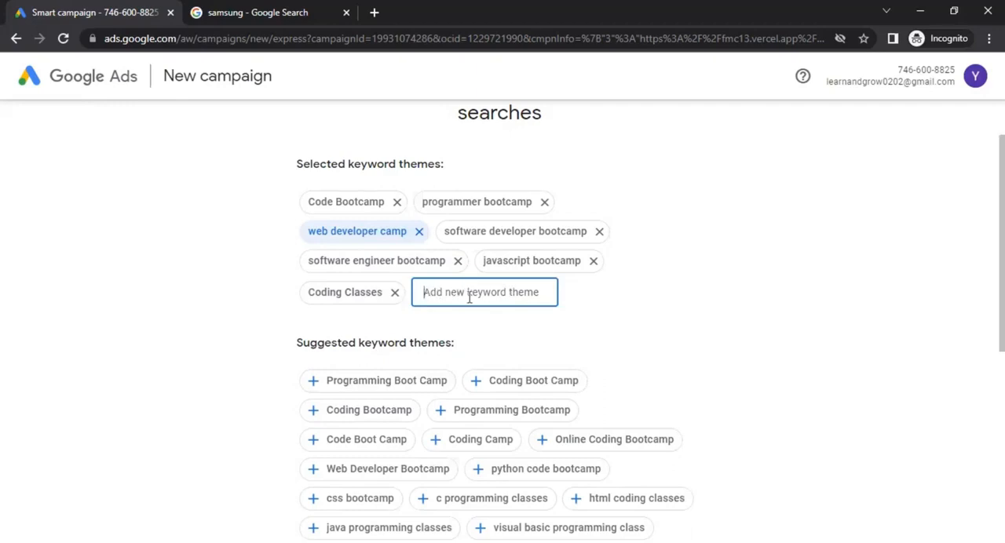
{"action": "left_click", "coordinate": [696, 321]}
{"action": "scroll", "coordinate": [353, 309], "scroll_direction": "down", "scroll_amount": 2}
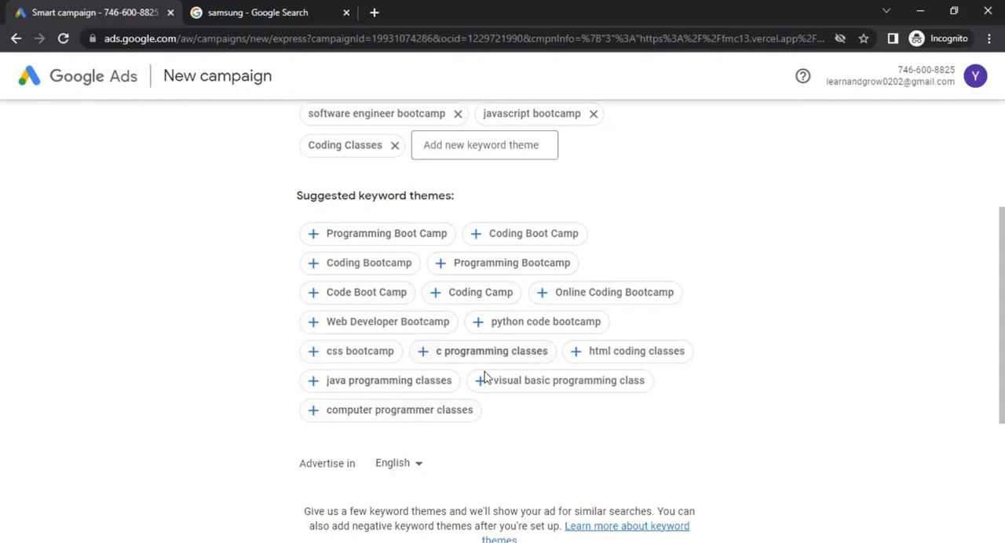
{"action": "scroll", "coordinate": [656, 342], "scroll_direction": "down", "scroll_amount": 3}
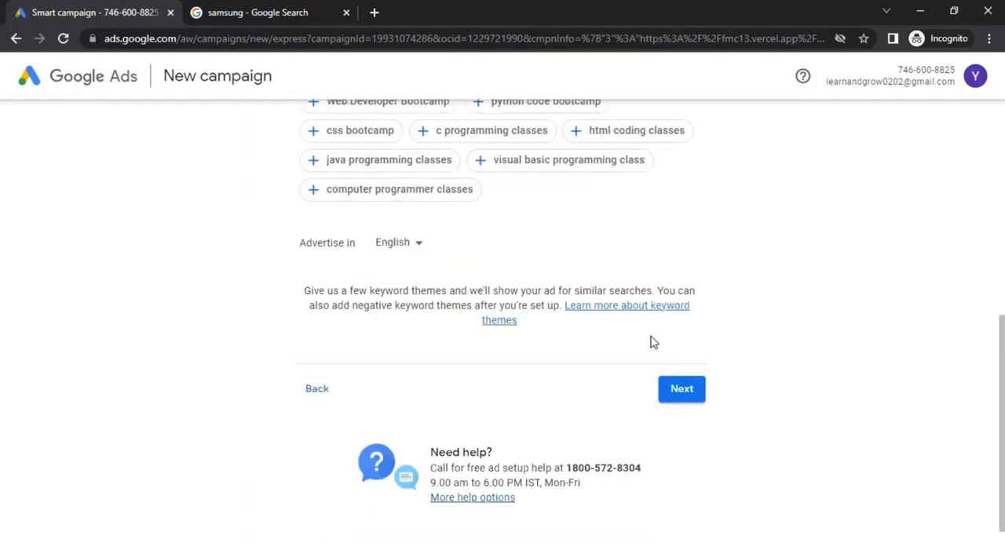
Check the available advertising languages, keep English and continue to the ad location page
{"action": "left_click", "coordinate": [395, 245]}
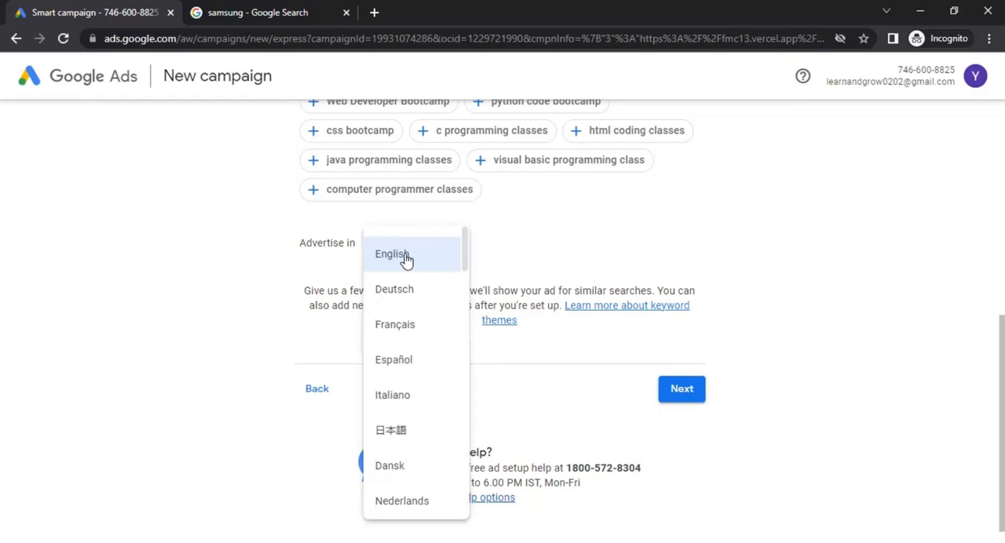
{"action": "left_click", "coordinate": [515, 257]}
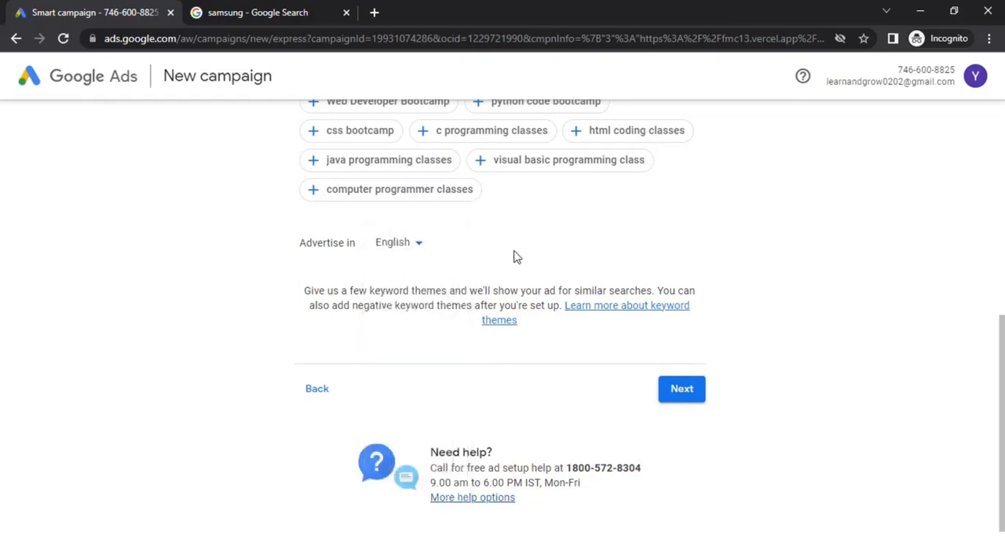
{"action": "left_click", "coordinate": [674, 397]}
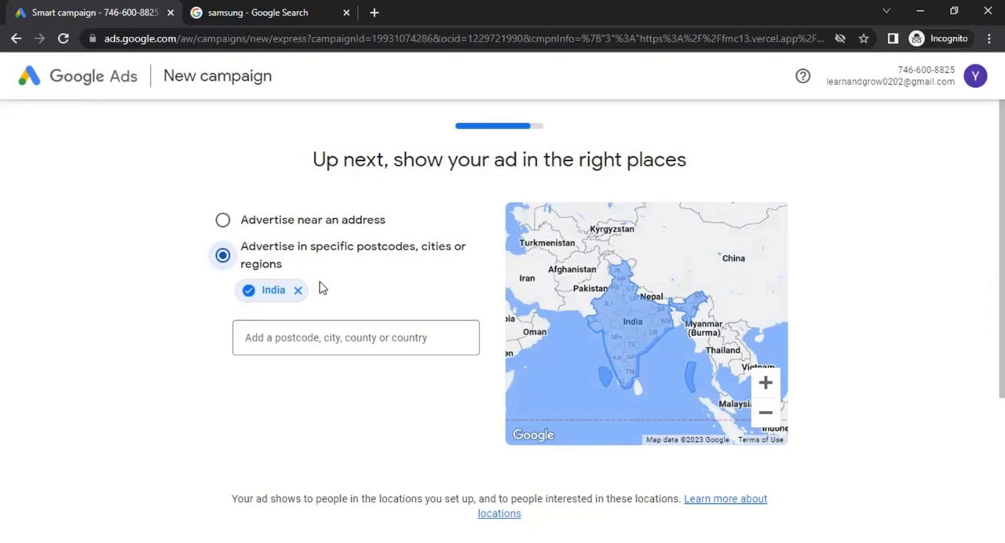
Look at the option to advertise near an address, return to specific regions, and replace India with Australia as the target location
{"action": "left_click", "coordinate": [281, 222]}
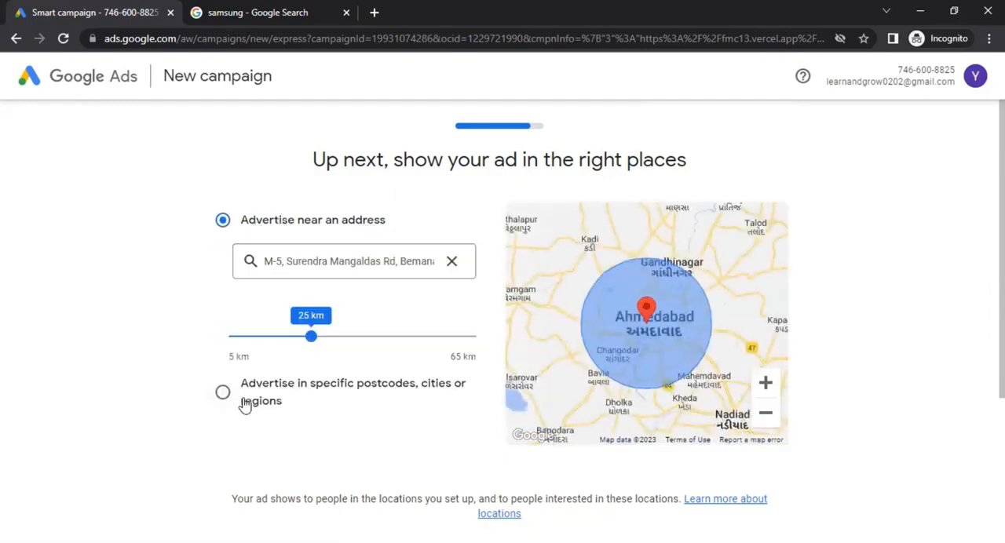
{"action": "left_click", "coordinate": [251, 389]}
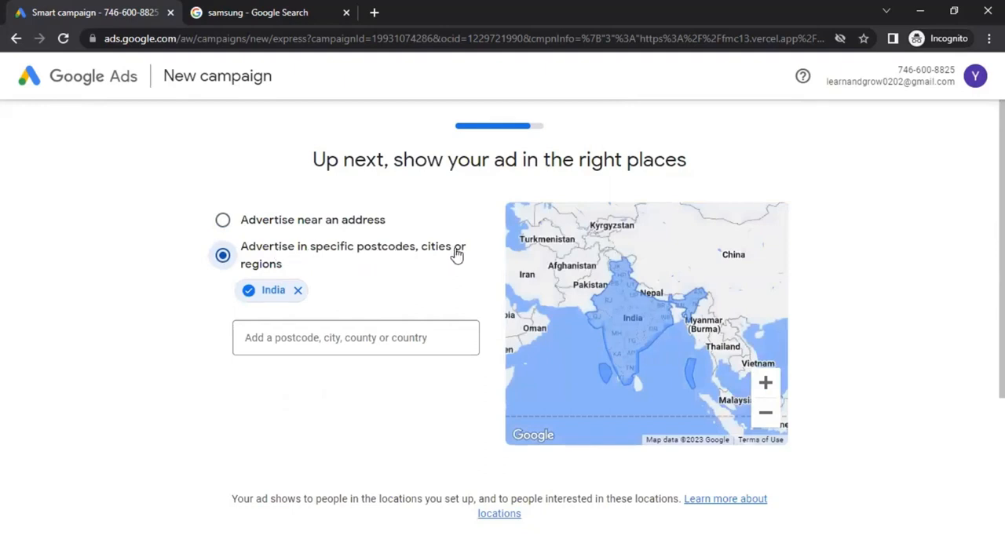
{"action": "left_click", "coordinate": [298, 291]}
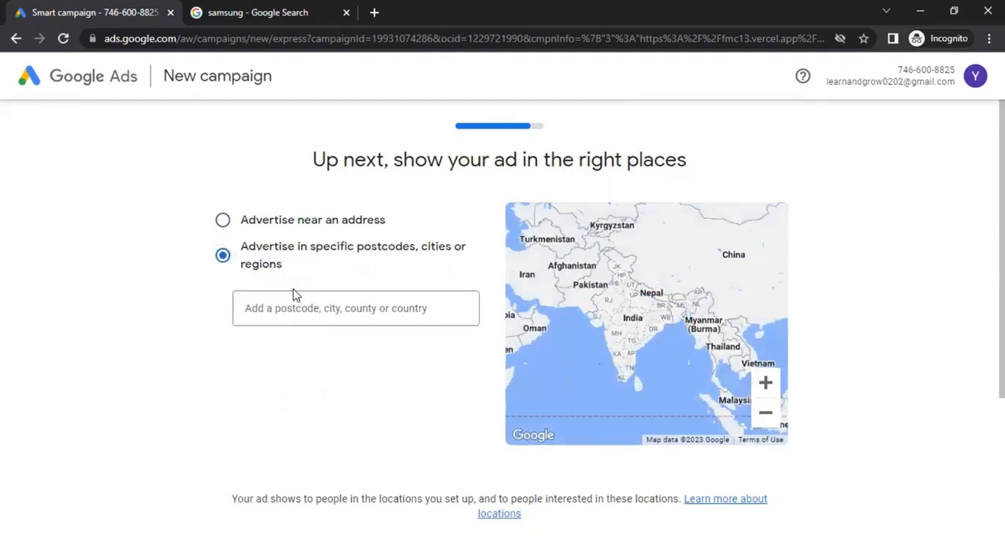
{"action": "left_click", "coordinate": [297, 307]}
{"action": "type", "text": "austr"}
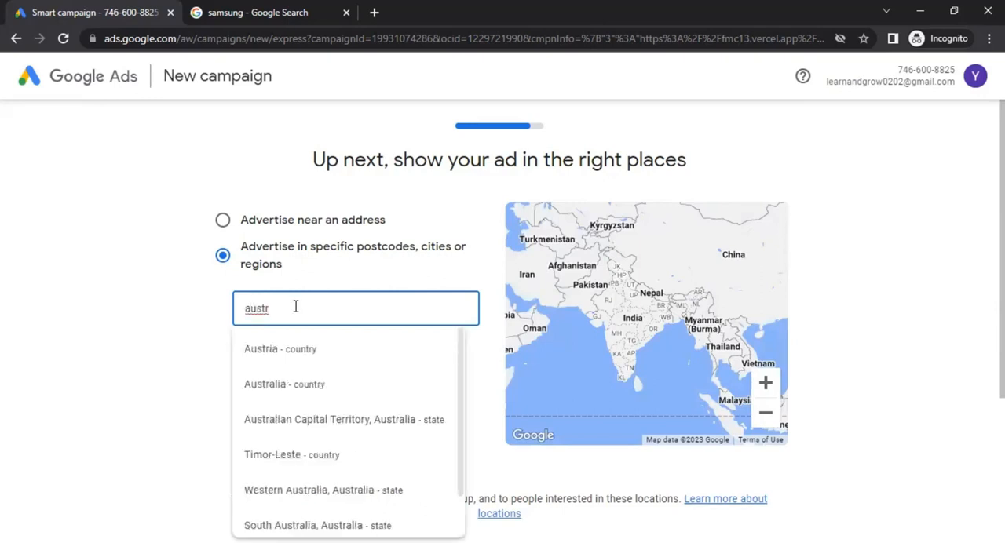
{"action": "left_click", "coordinate": [290, 385]}
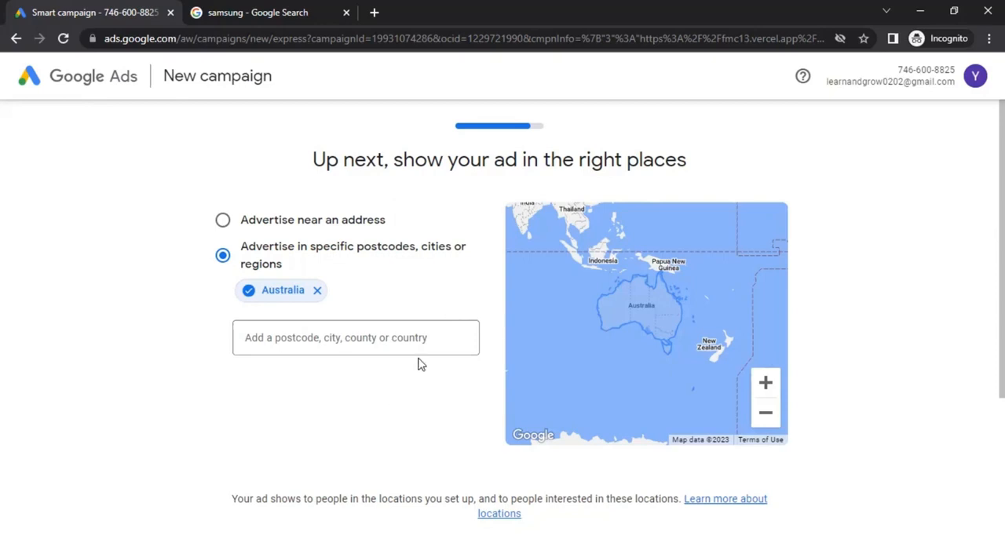
Accept the target location, continue to the budget page and set the budget currency to US Dollar (US$)
{"action": "scroll", "coordinate": [420, 359], "scroll_direction": "down", "scroll_amount": 3}
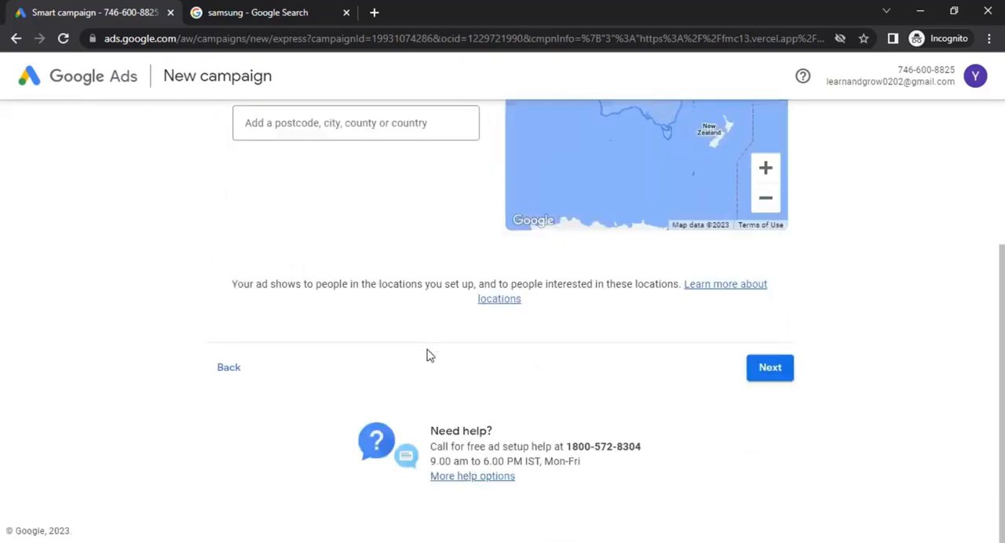
{"action": "left_click", "coordinate": [768, 375]}
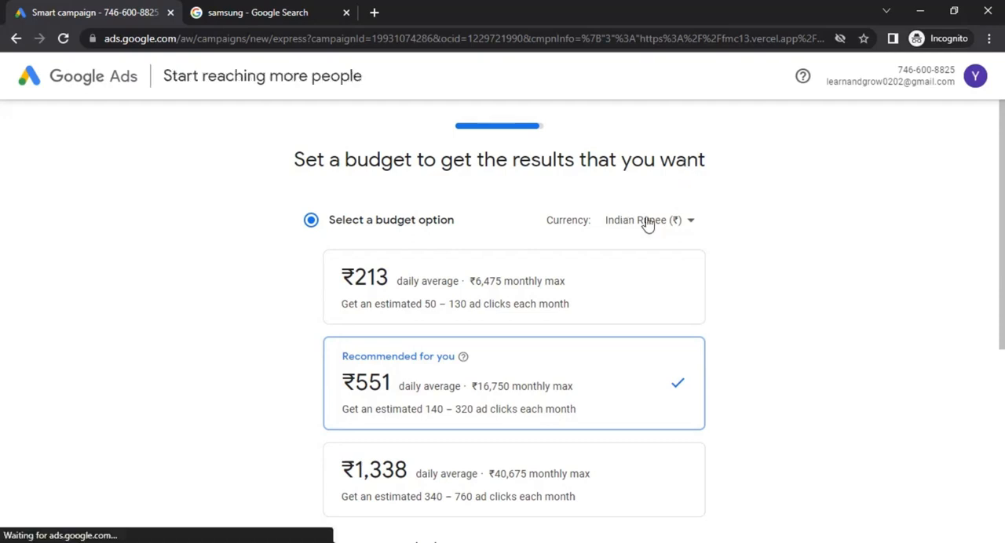
{"action": "left_click", "coordinate": [673, 220]}
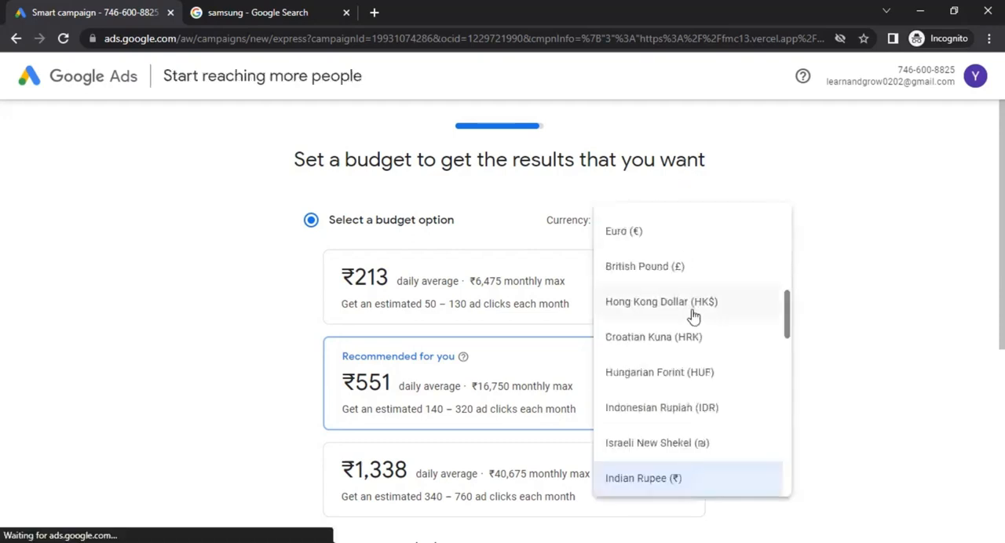
{"action": "scroll", "coordinate": [697, 388], "scroll_direction": "down", "scroll_amount": 5}
{"action": "scroll", "coordinate": [697, 388], "scroll_direction": "down", "scroll_amount": 6}
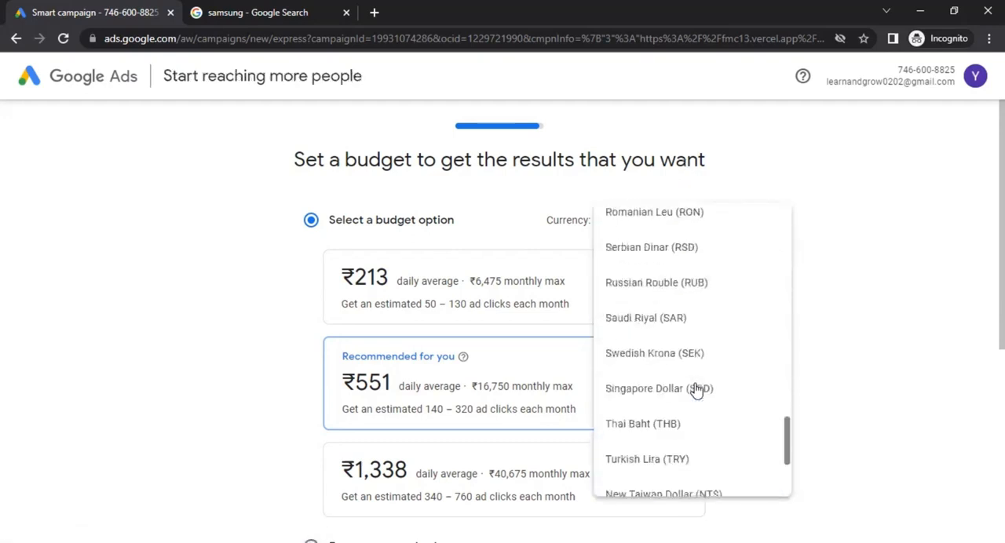
{"action": "scroll", "coordinate": [695, 388], "scroll_direction": "up", "scroll_amount": 3}
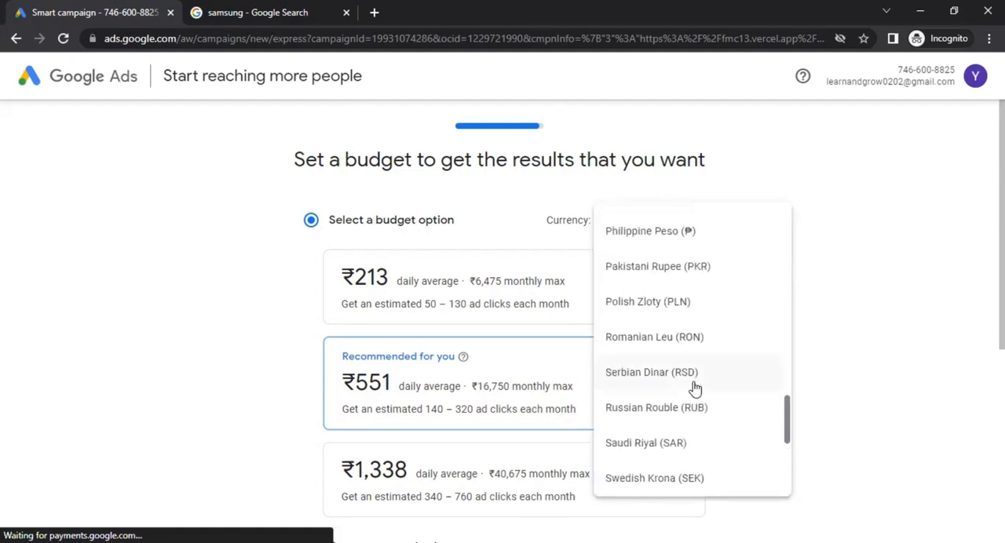
{"action": "scroll", "coordinate": [695, 388], "scroll_direction": "down", "scroll_amount": 3}
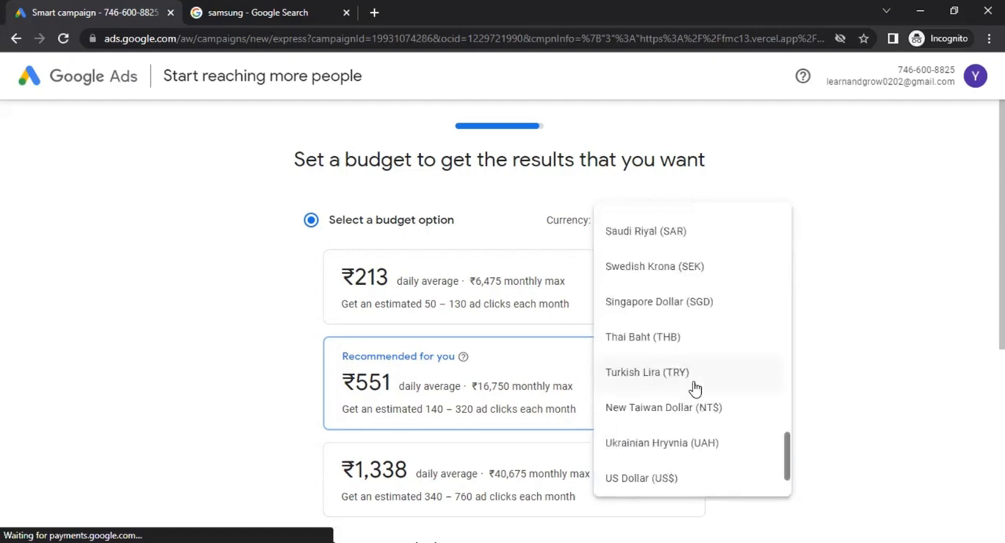
{"action": "left_click", "coordinate": [684, 481]}
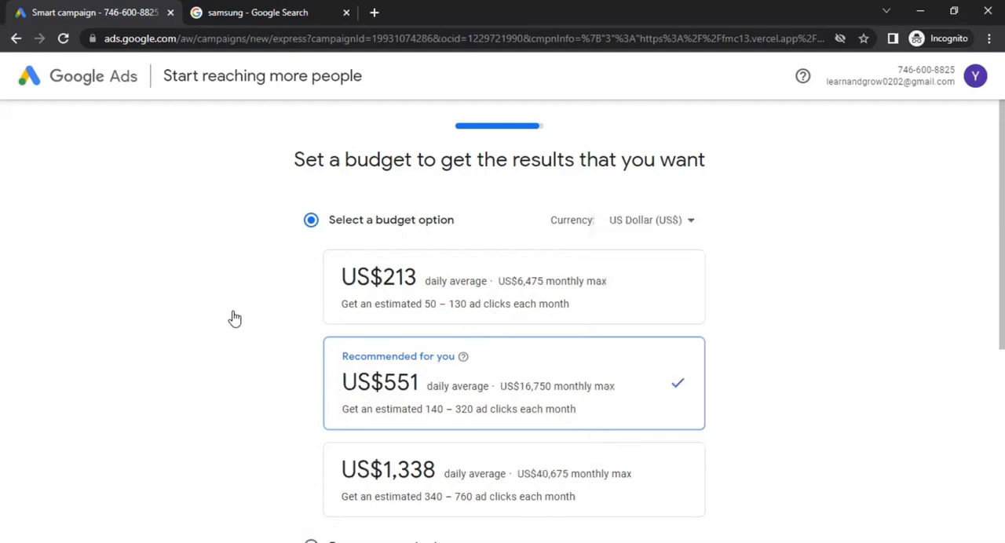
Review the budget options, keep the recommended US$6.70 daily average and continue to the campaign review
{"action": "scroll", "coordinate": [236, 318], "scroll_direction": "down", "scroll_amount": 1}
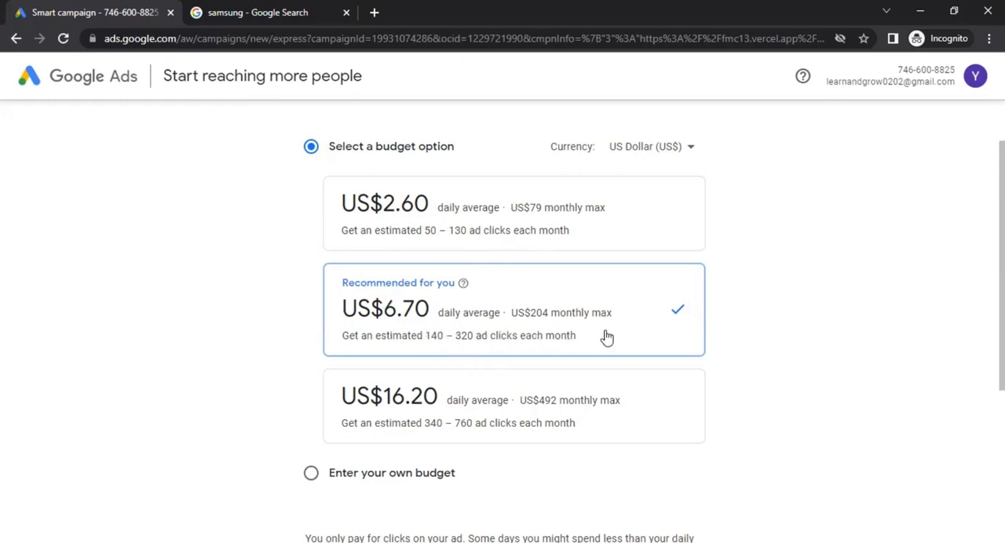
{"action": "scroll", "coordinate": [563, 363], "scroll_direction": "down", "scroll_amount": 2}
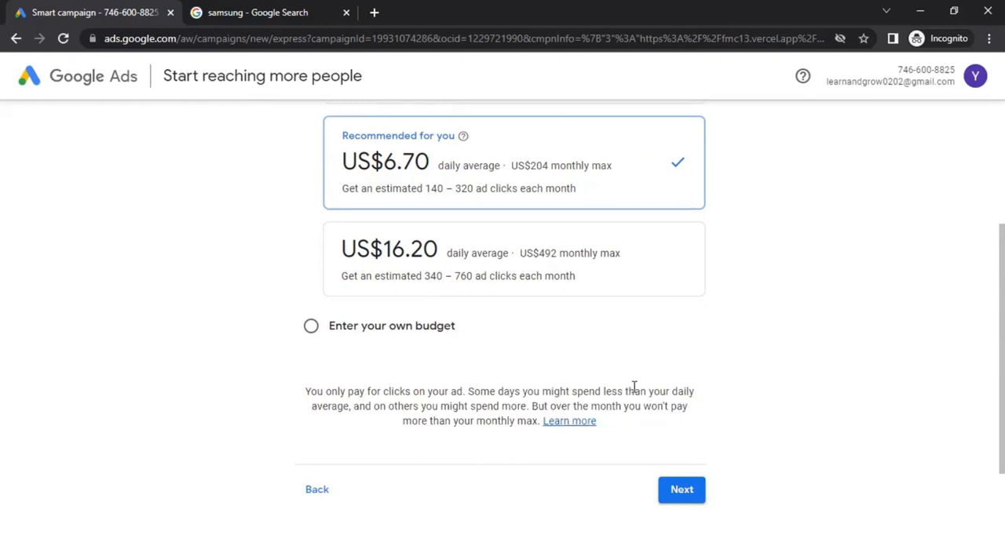
{"action": "scroll", "coordinate": [635, 391], "scroll_direction": "down", "scroll_amount": 1}
{"action": "scroll", "coordinate": [635, 391], "scroll_direction": "down", "scroll_amount": 1}
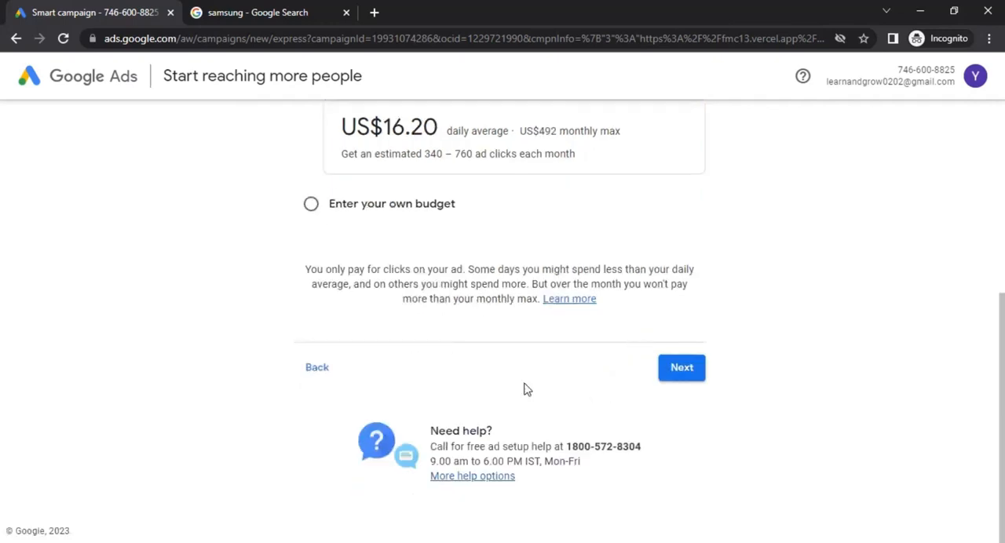
{"action": "left_click", "coordinate": [682, 367]}
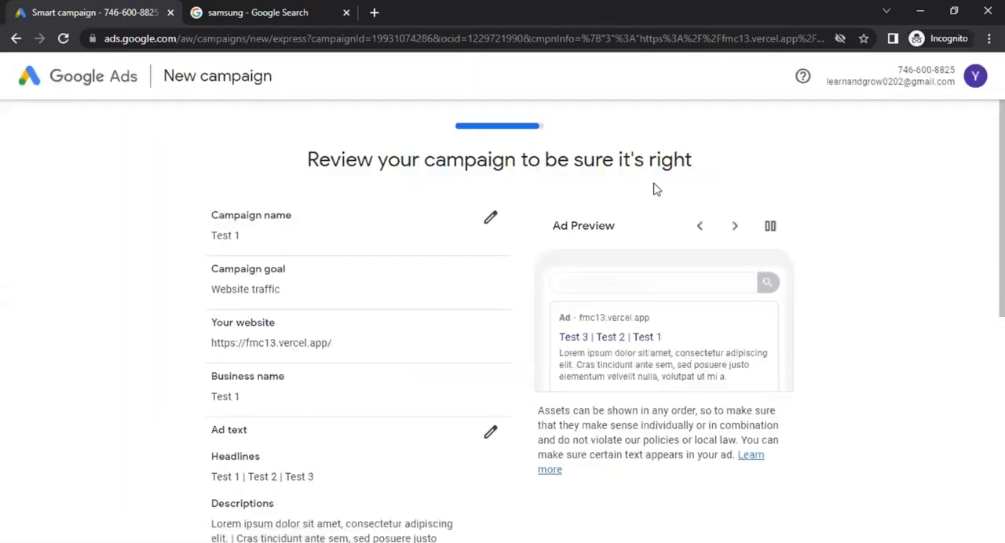
Review the campaign summary, from the name, goal and website through ad text, locations and keyword themes to the budget
{"action": "scroll", "coordinate": [200, 238], "scroll_direction": "down", "scroll_amount": 1}
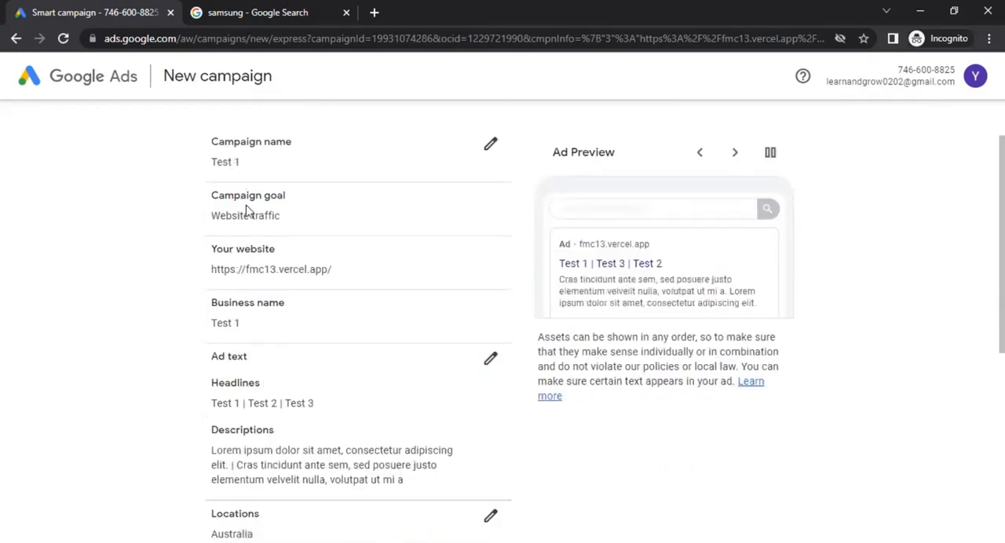
{"action": "left_click_drag", "start_coordinate": [244, 215], "coordinate": [232, 216]}
{"action": "left_click", "coordinate": [222, 272]}
{"action": "scroll", "coordinate": [222, 272], "scroll_direction": "down", "scroll_amount": 2}
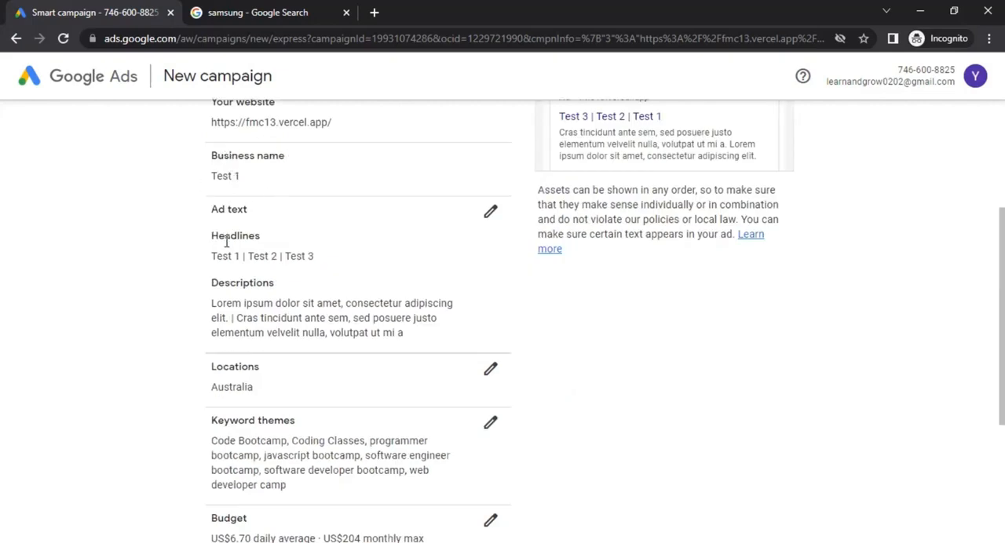
{"action": "scroll", "coordinate": [303, 280], "scroll_direction": "down", "scroll_amount": 2}
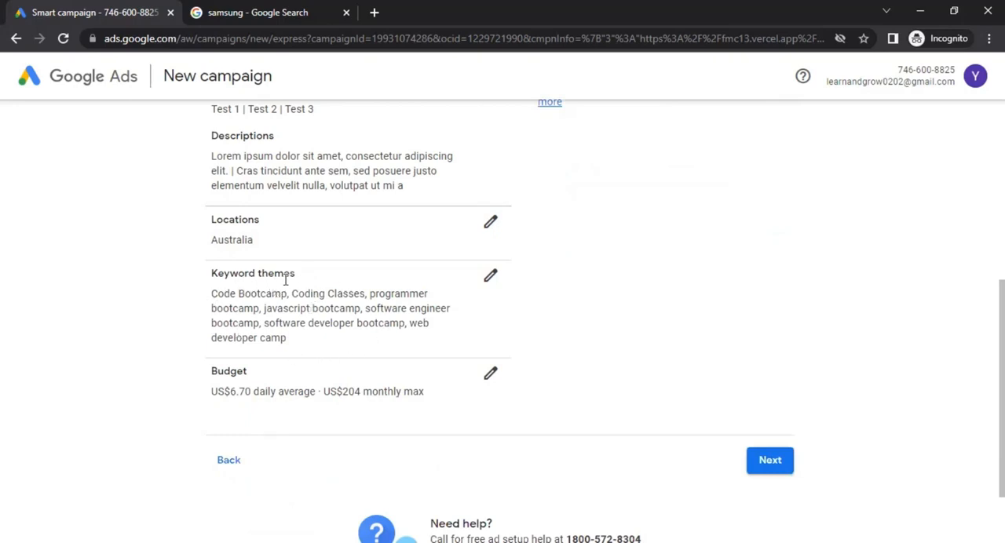
{"action": "left_click_drag", "start_coordinate": [234, 290], "coordinate": [292, 330]}
{"action": "left_click", "coordinate": [292, 333]}
{"action": "scroll", "coordinate": [292, 335], "scroll_direction": "down", "scroll_amount": 2}
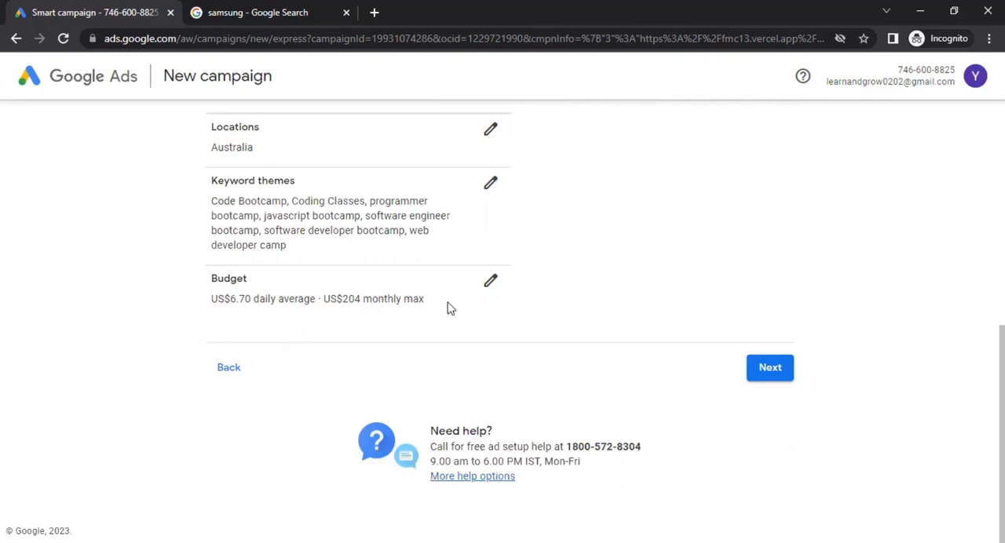
{"action": "scroll", "coordinate": [567, 310], "scroll_direction": "up", "scroll_amount": 1}
{"action": "scroll", "coordinate": [573, 306], "scroll_direction": "up", "scroll_amount": 5}
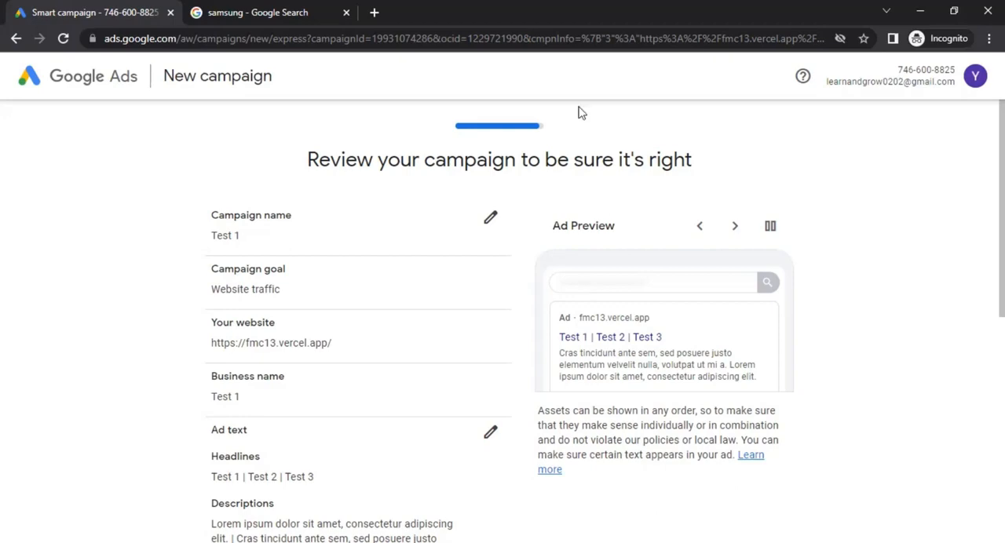
Check the ad setup help contact and its opening hours below the campaign summary
{"action": "scroll", "coordinate": [540, 202], "scroll_direction": "down", "scroll_amount": 3}
{"action": "scroll", "coordinate": [540, 203], "scroll_direction": "down", "scroll_amount": 3}
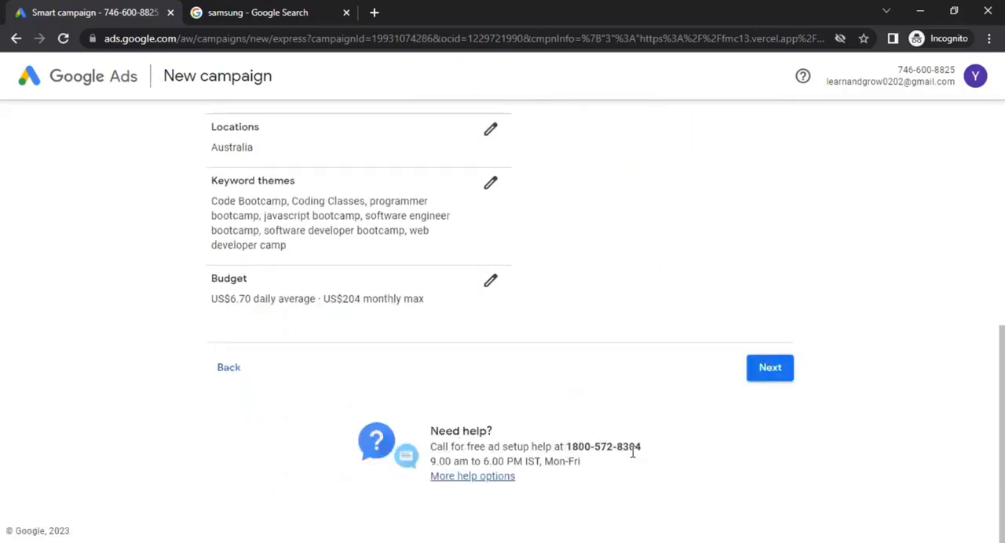
{"action": "left_click_drag", "start_coordinate": [656, 452], "coordinate": [456, 452]}
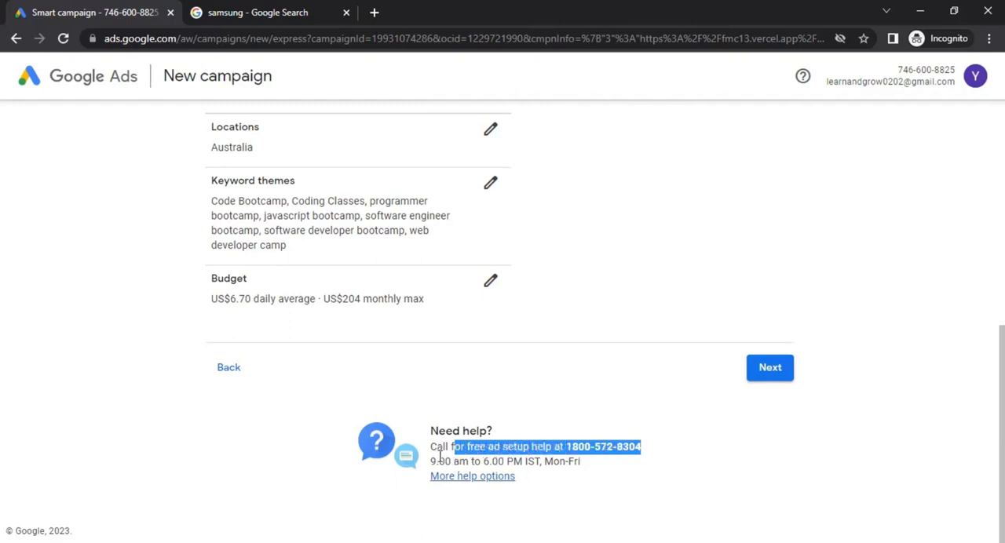
{"action": "left_click_drag", "start_coordinate": [440, 462], "coordinate": [572, 459]}
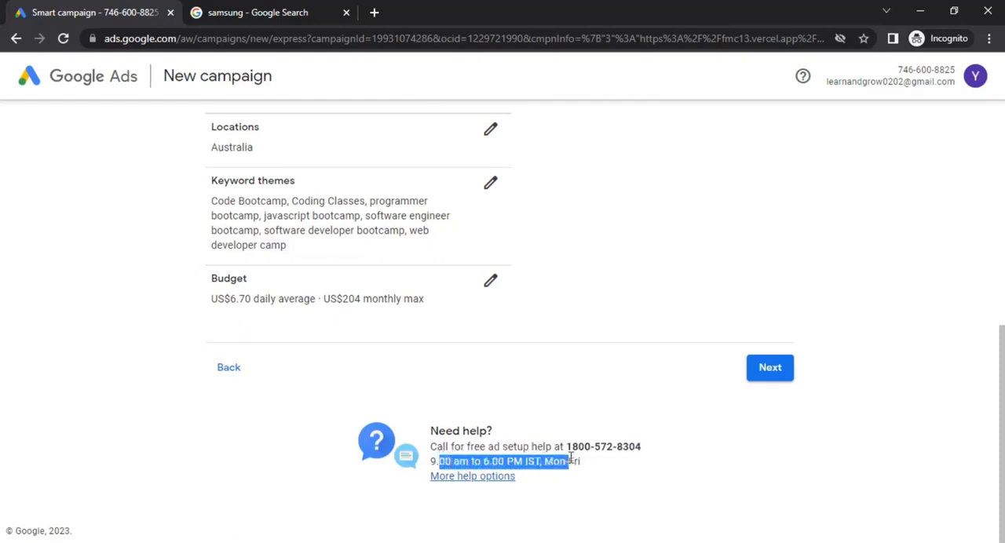
{"action": "left_click", "coordinate": [614, 473]}
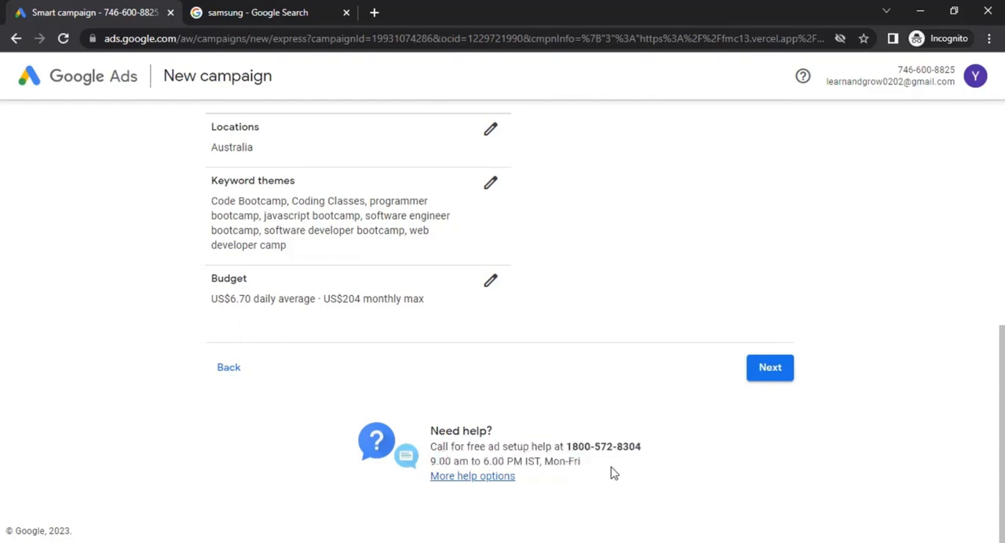
Browse further variants in the ad preview, then accept the campaign summary and continue to the payment info
{"action": "scroll", "coordinate": [624, 366], "scroll_direction": "up", "scroll_amount": 6}
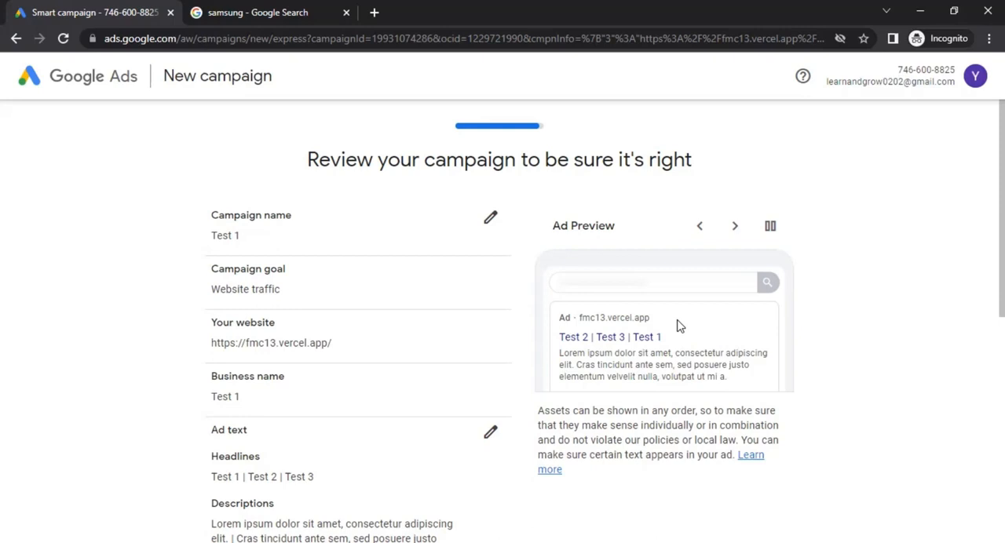
{"action": "left_click", "coordinate": [735, 227]}
{"action": "left_click", "coordinate": [735, 229]}
{"action": "scroll", "coordinate": [825, 423], "scroll_direction": "down", "scroll_amount": 5}
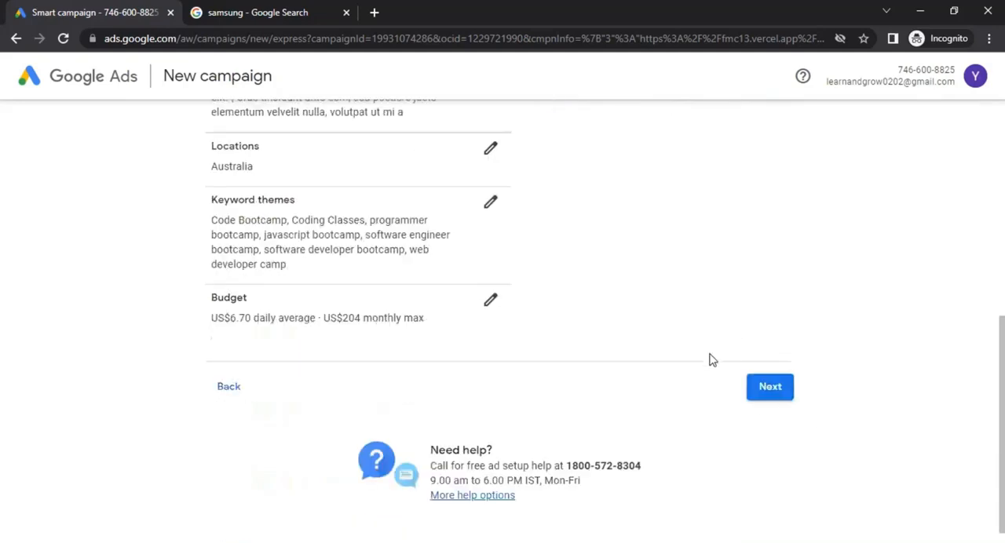
{"action": "left_click", "coordinate": [769, 385]}
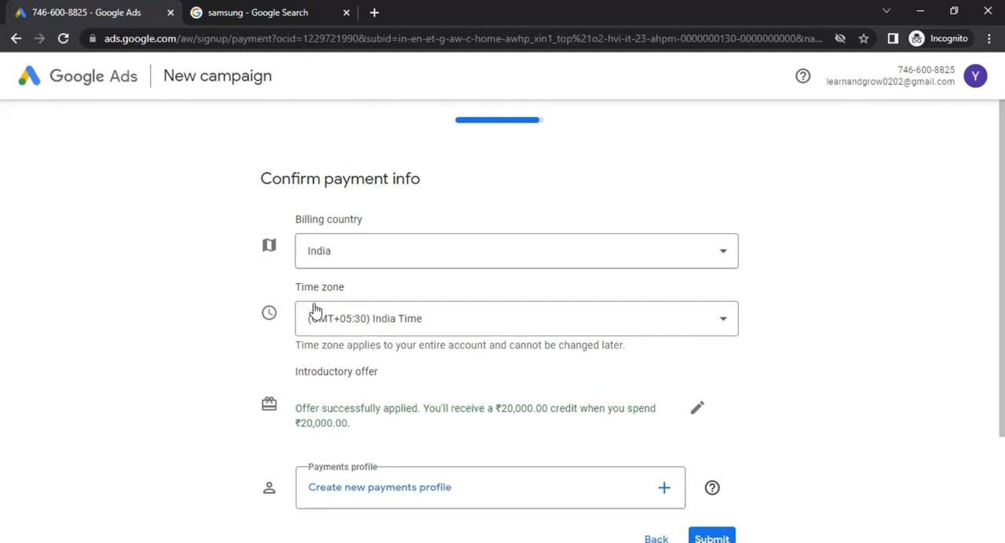
Examine the payment info page, including billing country, time zone, introductory offer and payments profile
{"action": "scroll", "coordinate": [247, 348], "scroll_direction": "down", "scroll_amount": 1}
{"action": "scroll", "coordinate": [248, 348], "scroll_direction": "down", "scroll_amount": 1}
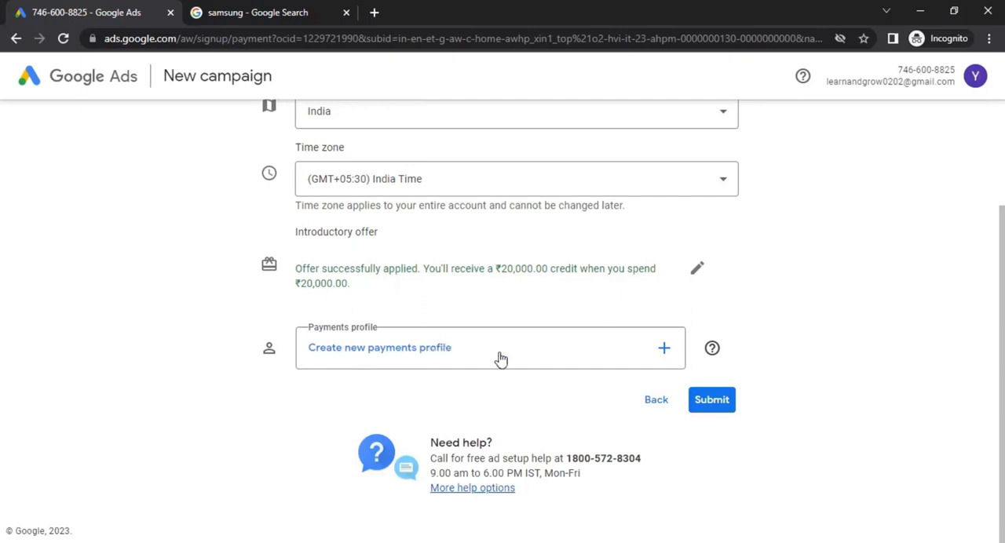
{"action": "scroll", "coordinate": [780, 418], "scroll_direction": "up", "scroll_amount": 2}
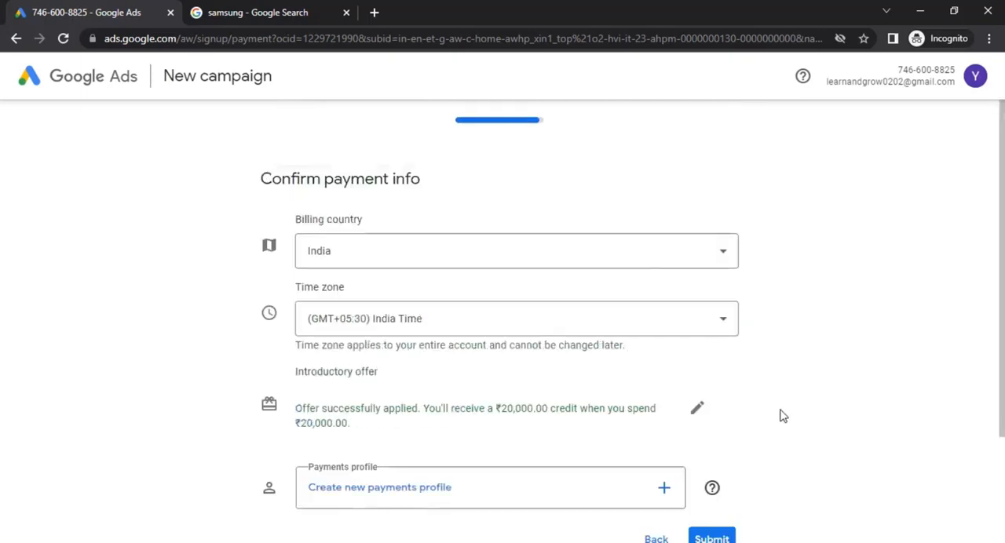